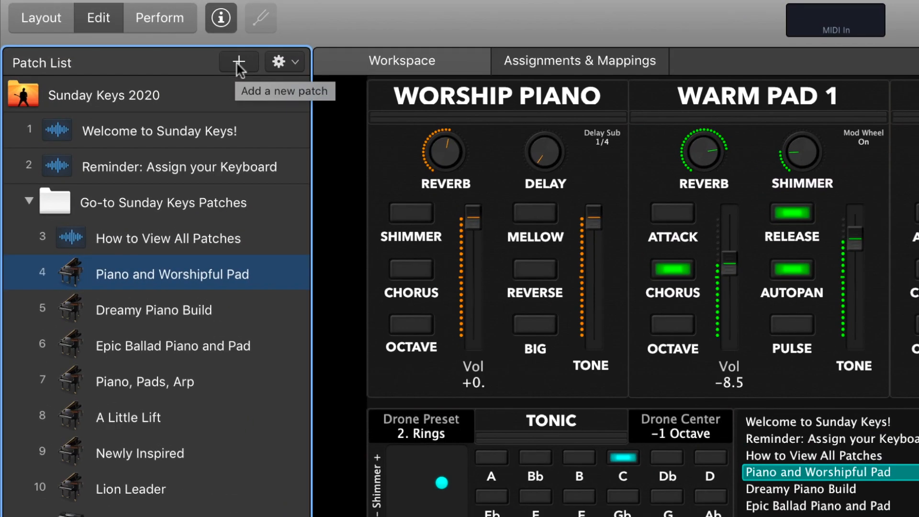
Step: Add a new patch at the top of the patch list and give it one software instrument channel strip
left_click(238, 66)
left_click_drag(222, 303, 219, 110)
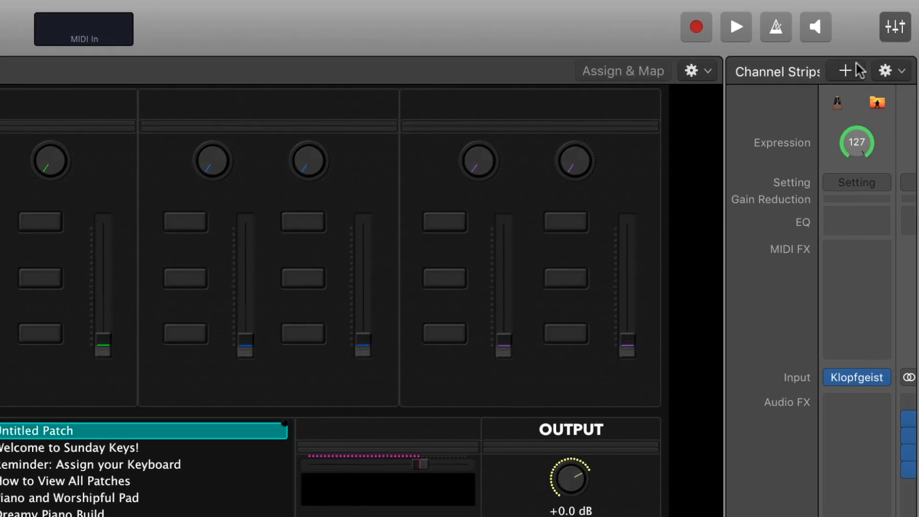
left_click(855, 70)
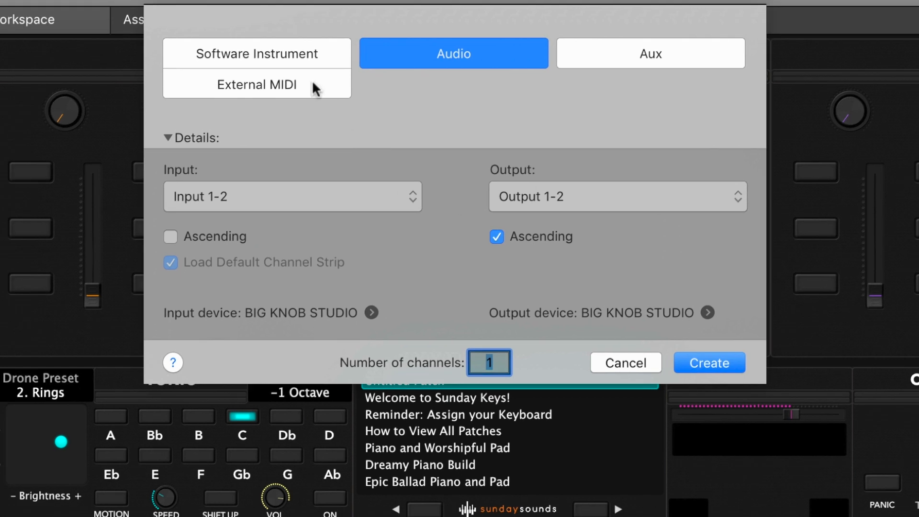
left_click(276, 53)
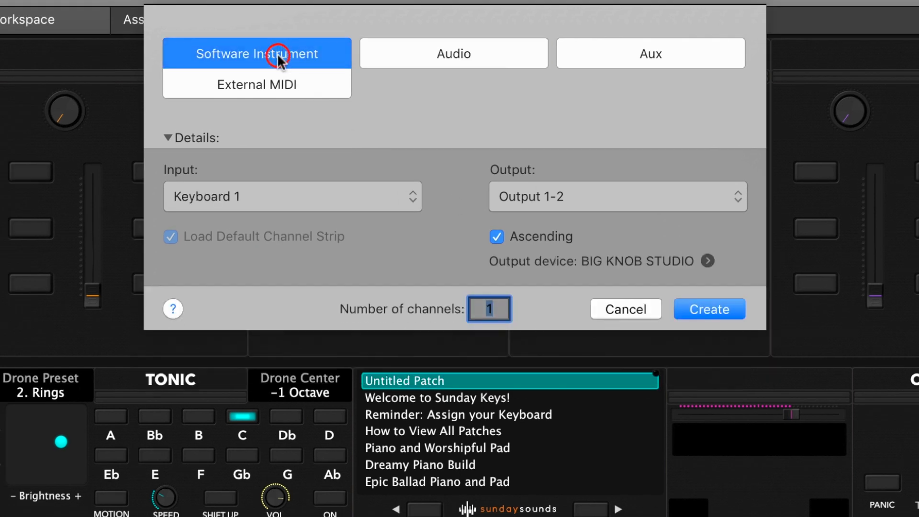
left_click(714, 310)
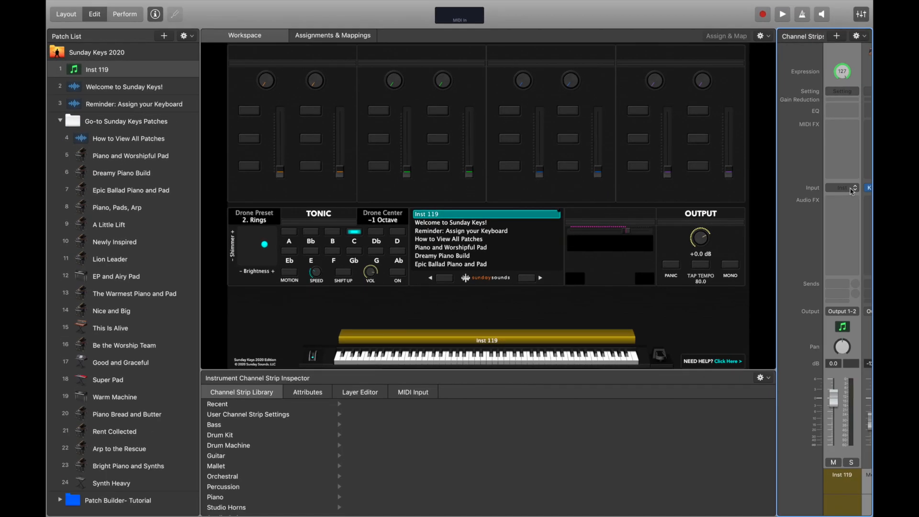
Step: Load the EXS24 (Sampler) in mono as the instrument on the Inst 119 channel strip
left_click(908, 211)
mouse_move(801, 225)
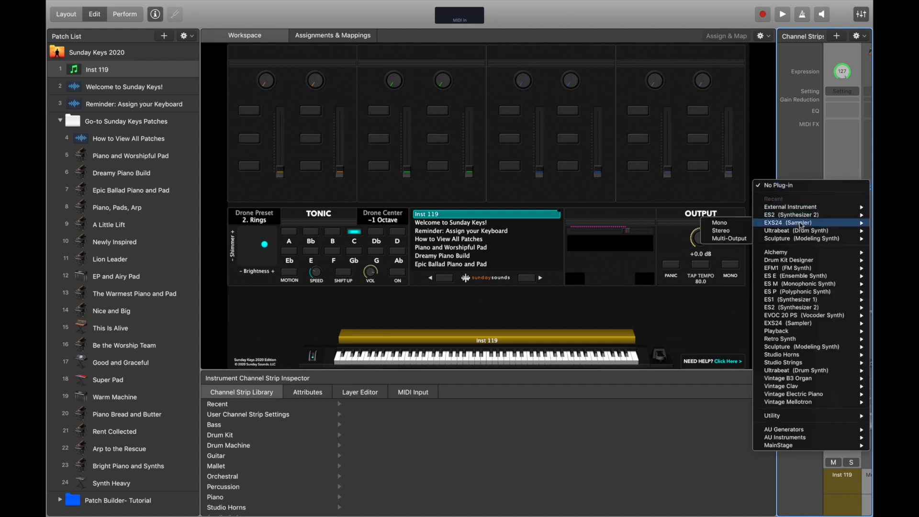
left_click(734, 222)
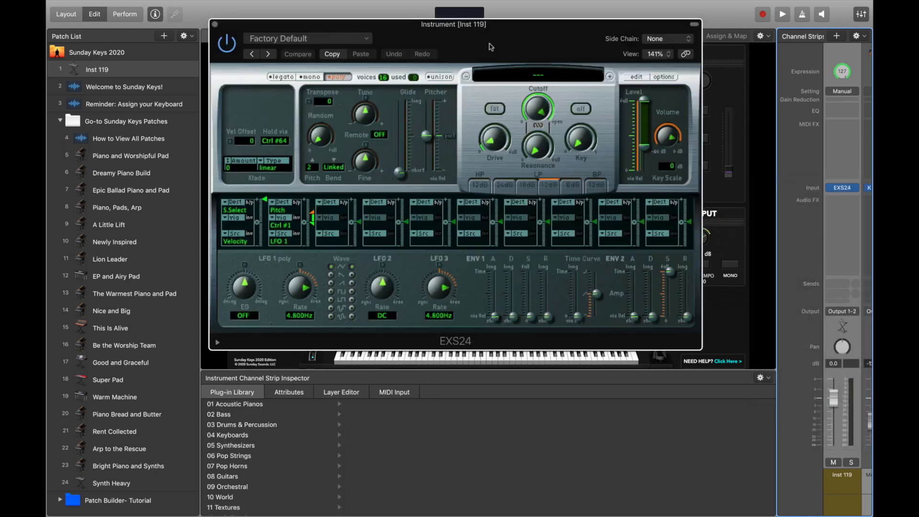
Step: Load Basic Synth from the sampler's factory Synth Leads, turn its volume down slightly, and close the instrument window
left_click_drag(490, 43, 480, 27)
left_click(533, 58)
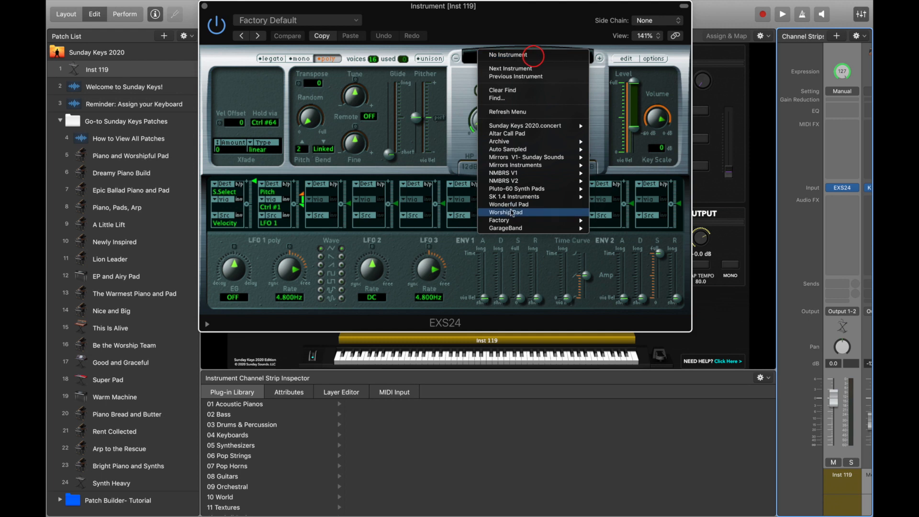
mouse_move(519, 223)
mouse_move(662, 259)
mouse_move(703, 255)
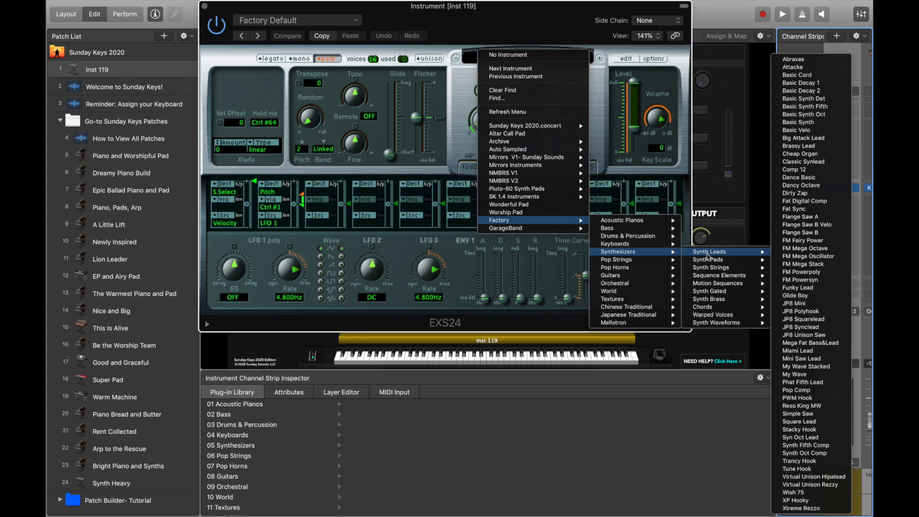
left_click(804, 123)
left_click_drag(664, 116, 666, 131)
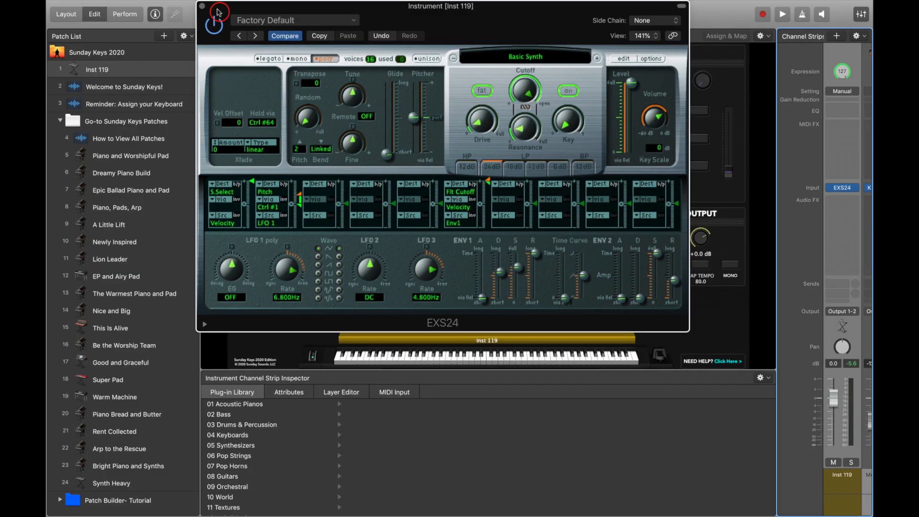
left_click(202, 6)
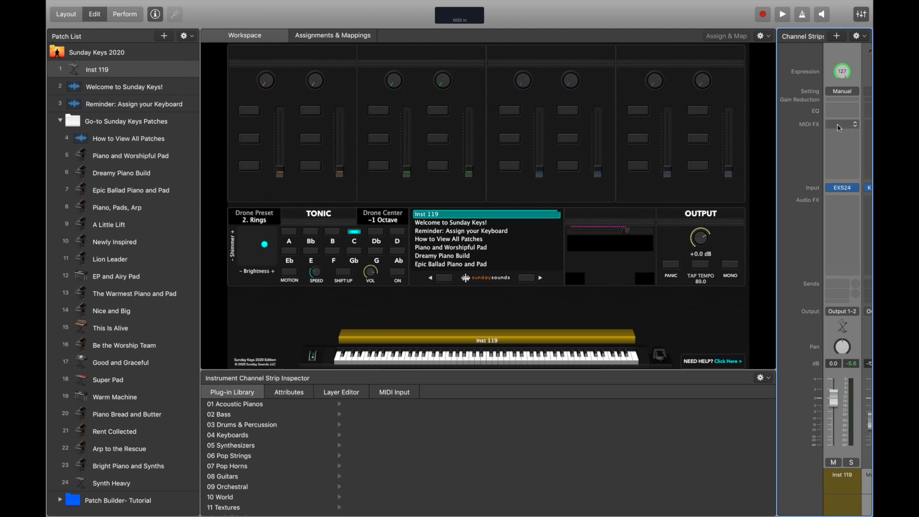
Step: Insert the Arpeggiator as a MIDI effect on the Inst 119 channel strip and reposition its window
left_click(853, 126)
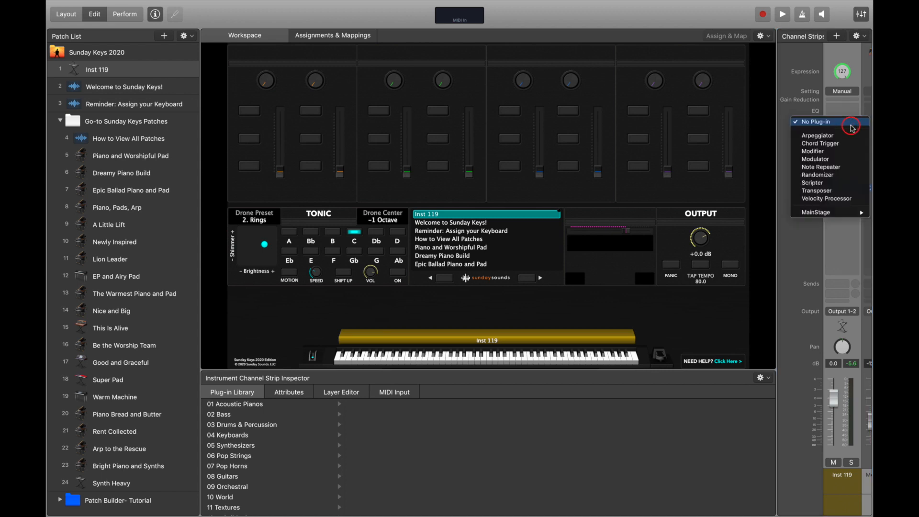
left_click(832, 137)
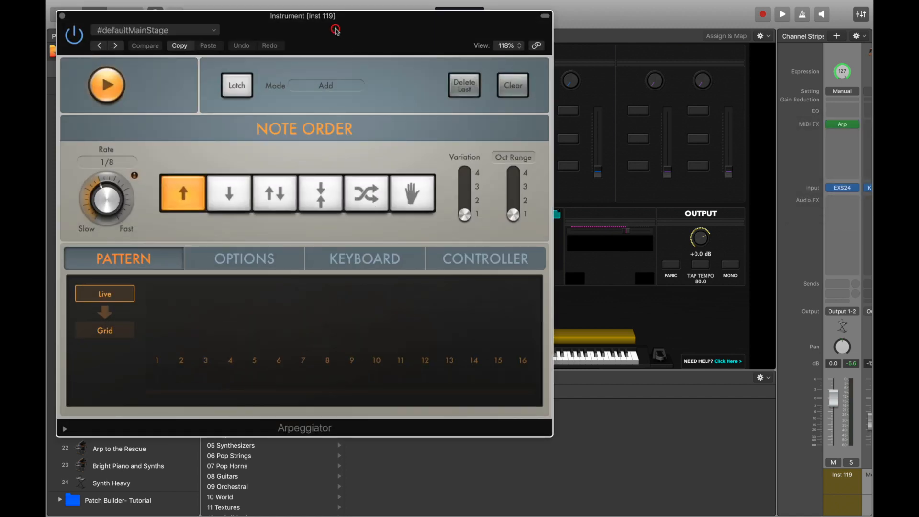
left_click_drag(336, 29, 470, 19)
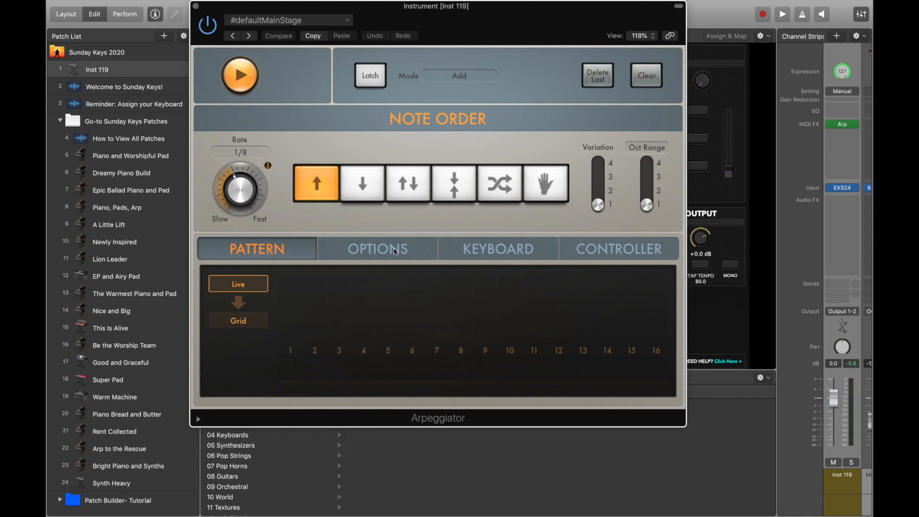
Step: Look through the Arpeggiator's Options, Keyboard, Controller and Pattern settings and the help resources MainStage offers
left_click(358, 247)
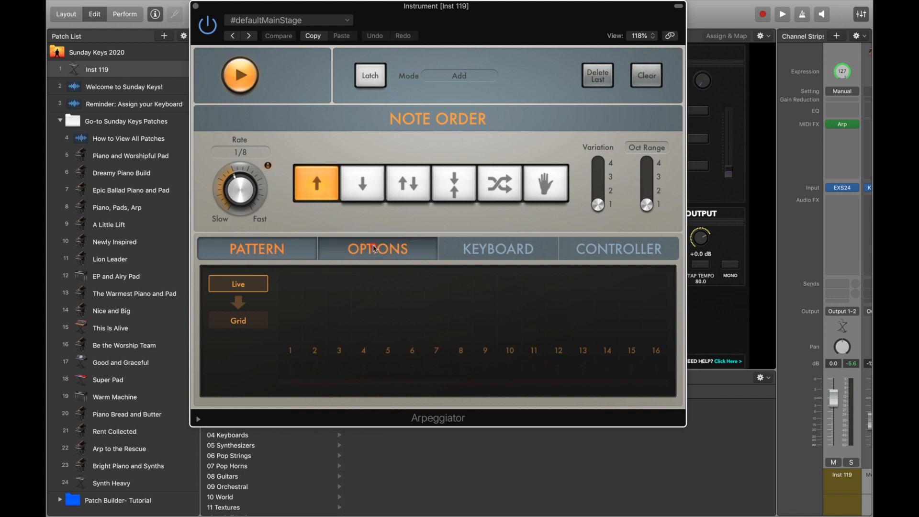
left_click(504, 252)
left_click(640, 253)
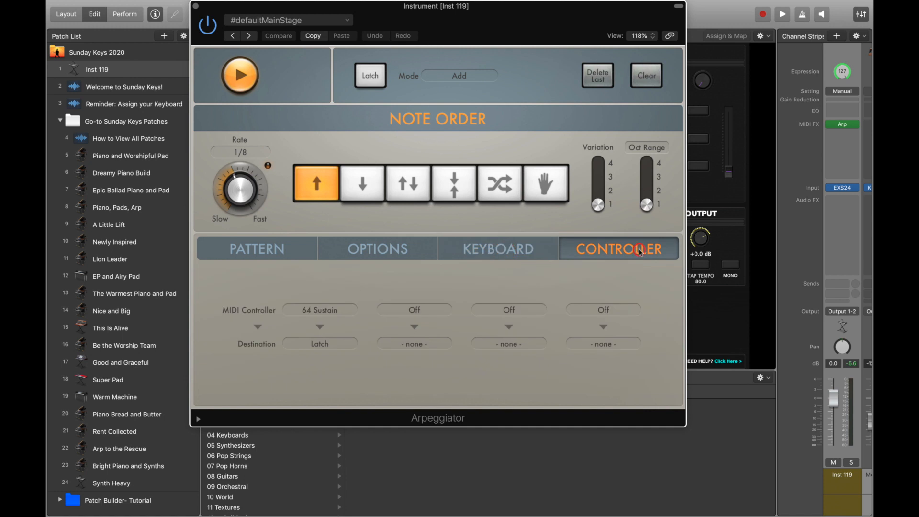
left_click(264, 246)
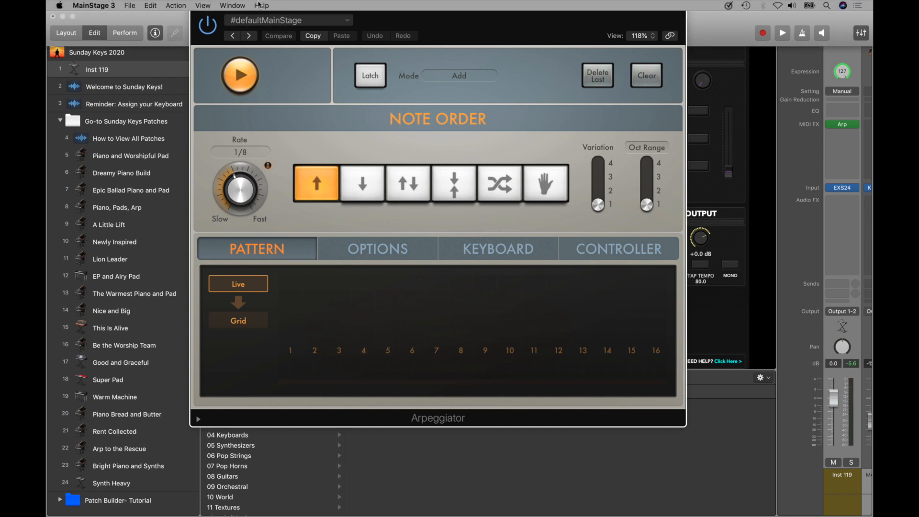
left_click(261, 6)
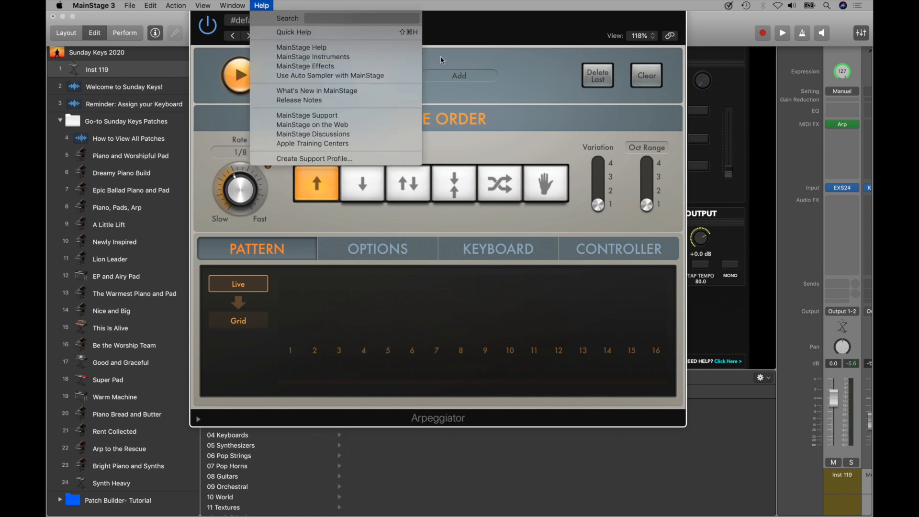
left_click(465, 64)
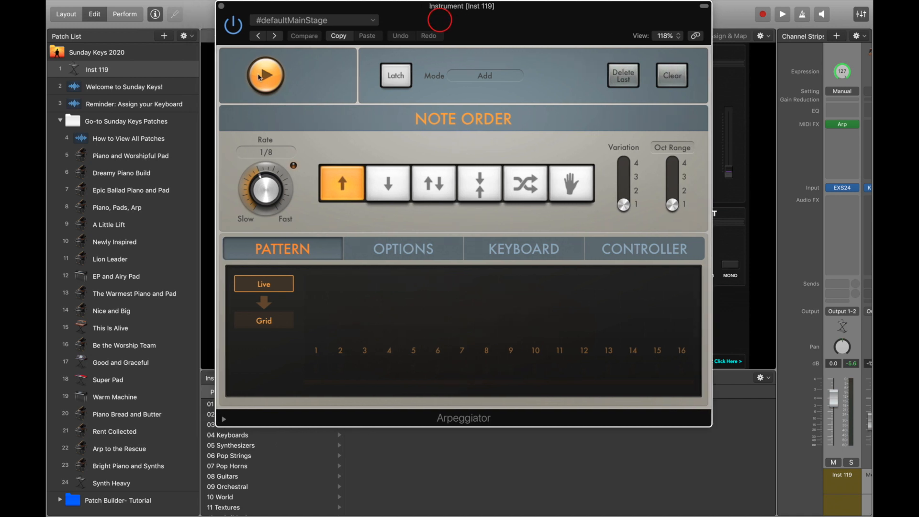
Step: Toggle the Arpeggiator off and back on, and try its Latch function
left_click(264, 76)
left_click(265, 77)
left_click(265, 78)
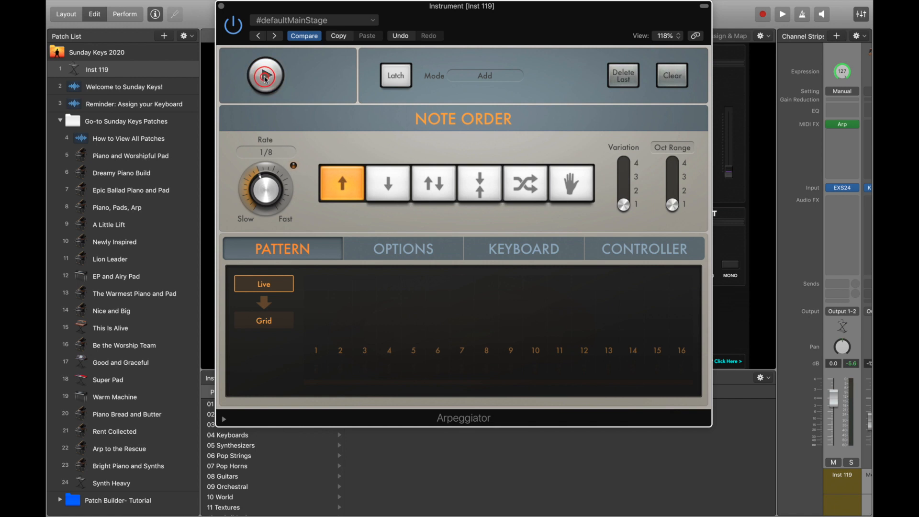
left_click(265, 76)
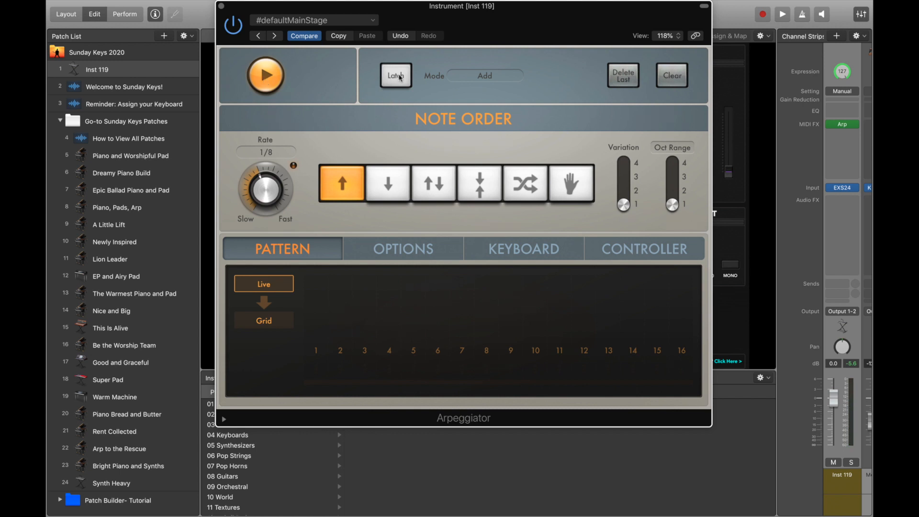
left_click(397, 76)
Step: Examine the Arpeggiator's first MIDI controller assignment and its destination choices, and return to the pattern display
left_click(637, 252)
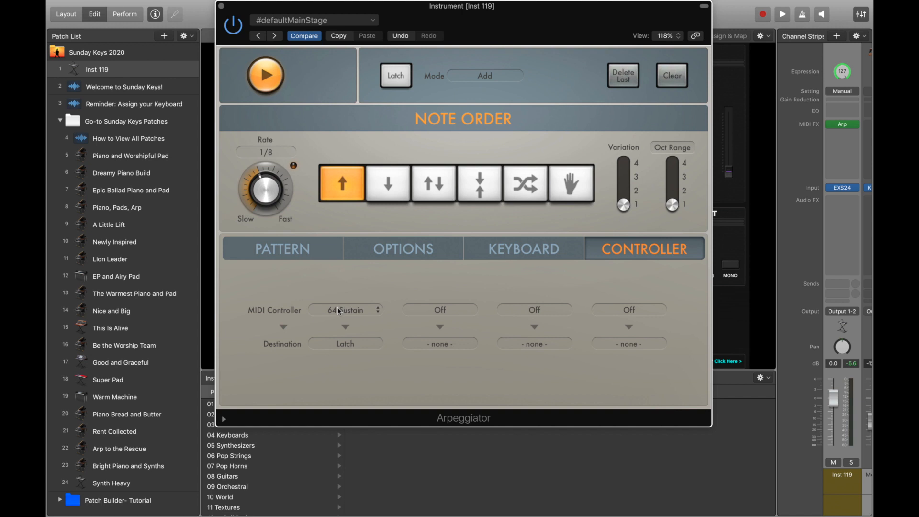
left_click(354, 314)
left_click(353, 310)
left_click(352, 350)
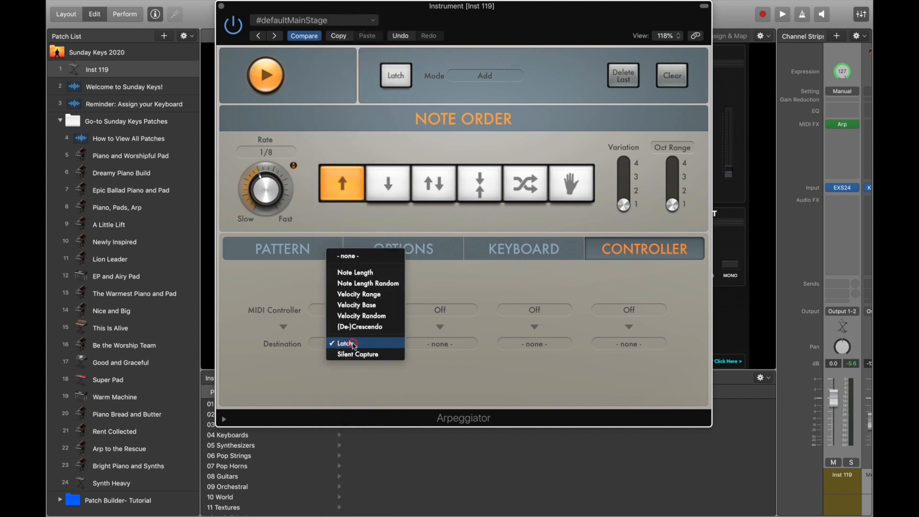
left_click(352, 344)
left_click(353, 345)
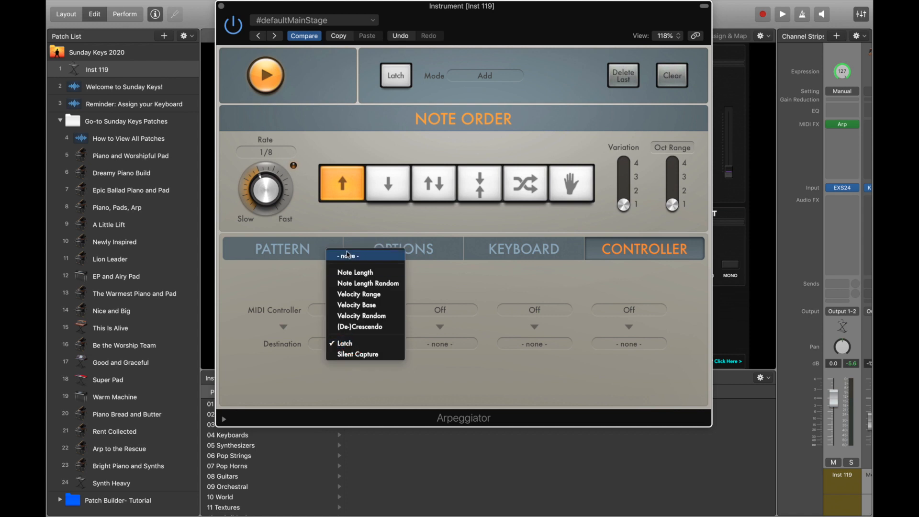
left_click(275, 289)
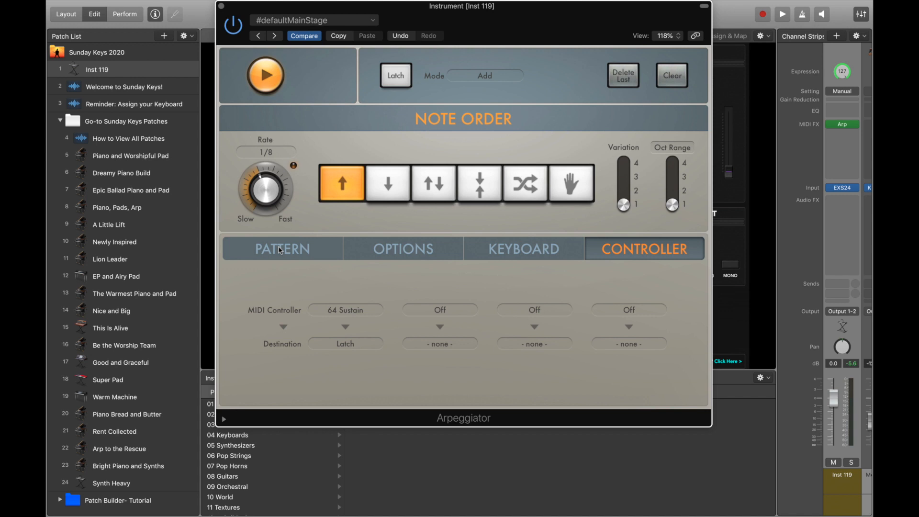
left_click(280, 249)
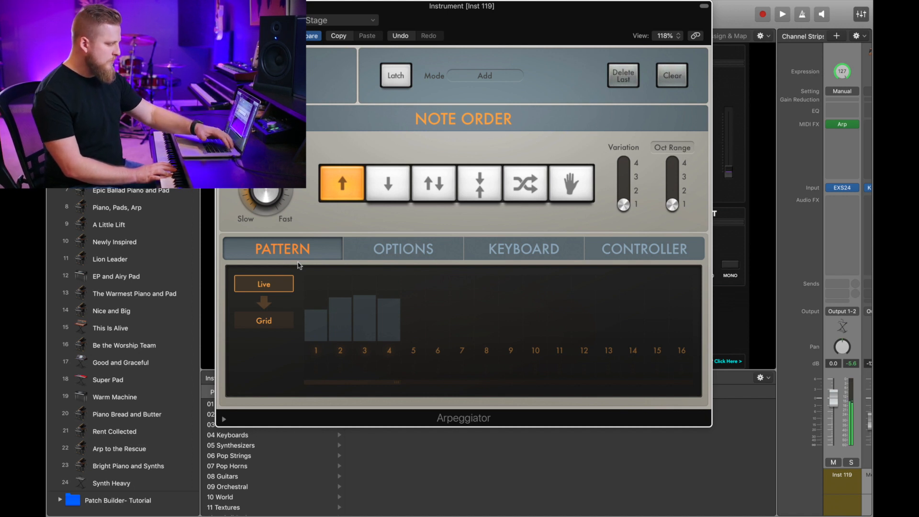
Step: Set the Arpeggiator's rate to 1/16
key("XF86AudioRaiseVolume")
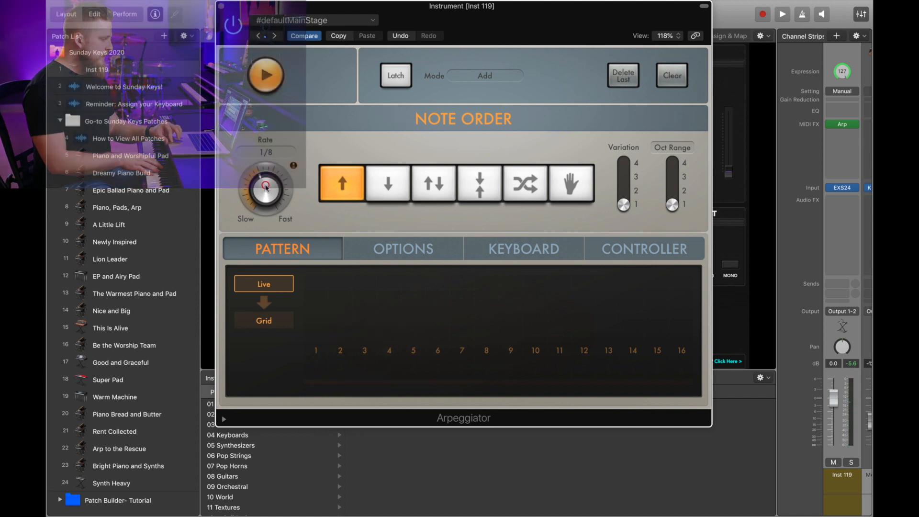
left_click_drag(265, 187, 273, 167)
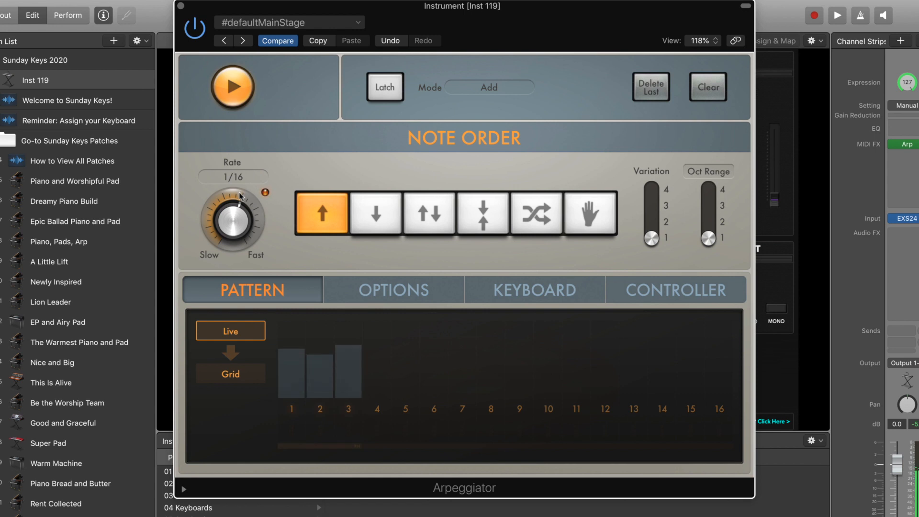
mouse_move(236, 209)
left_mouse_down()
mouse_move(236, 249)
mouse_move(253, 213)
left_mouse_up()
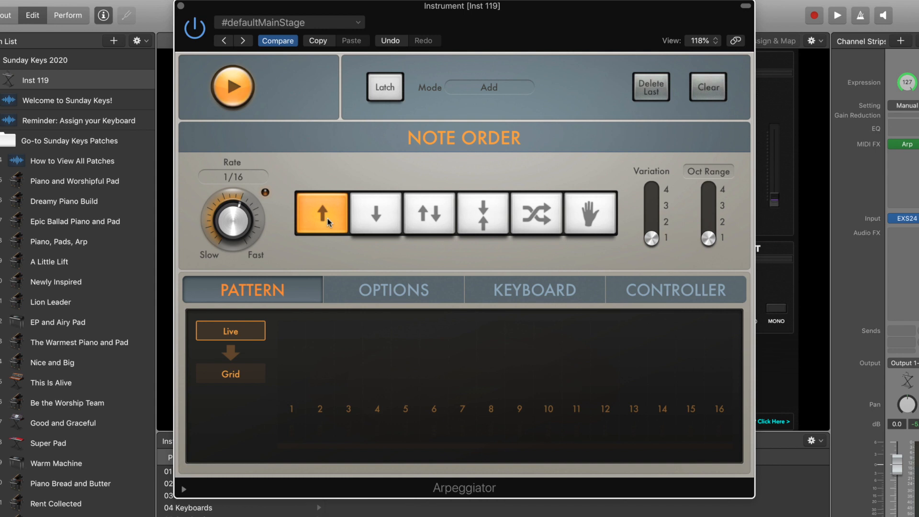
Step: Audition the Arpeggiator's down, up/down, outside-in, random and as-played note orders, and return to the up order
left_click(342, 194)
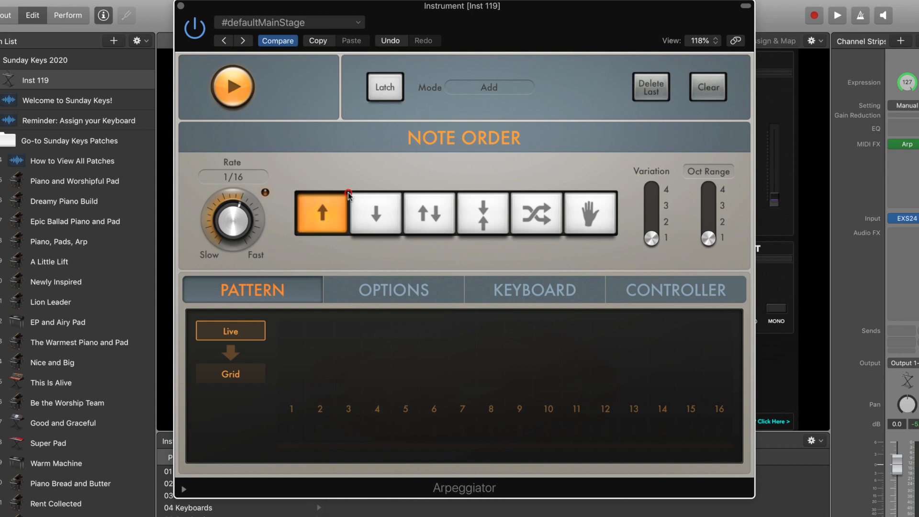
left_click(368, 205)
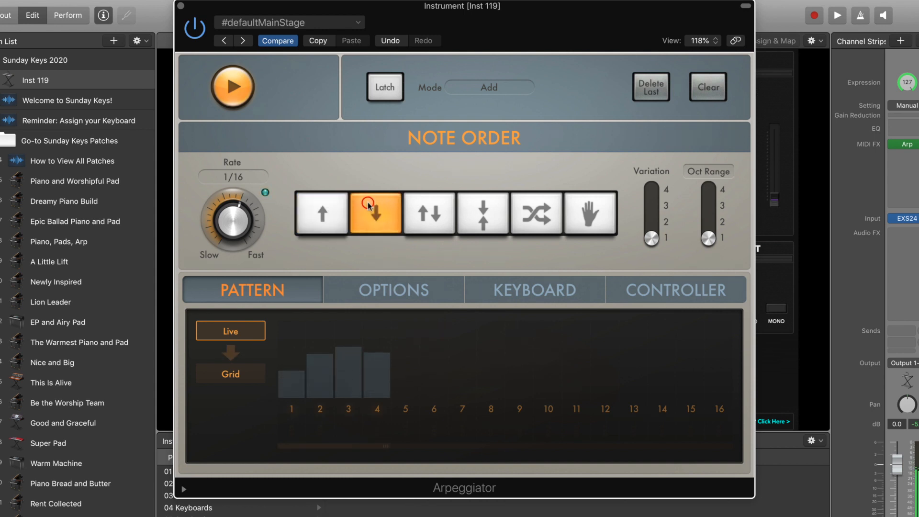
left_click(422, 216)
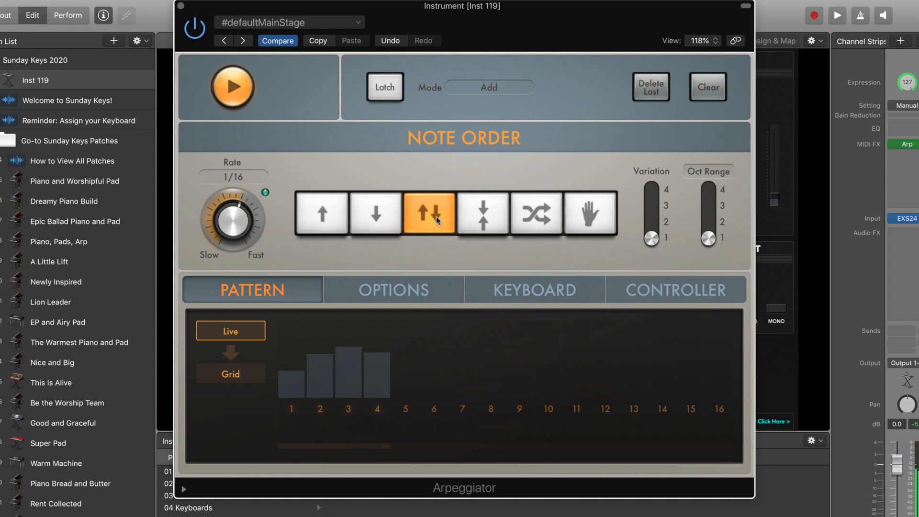
left_click(473, 224)
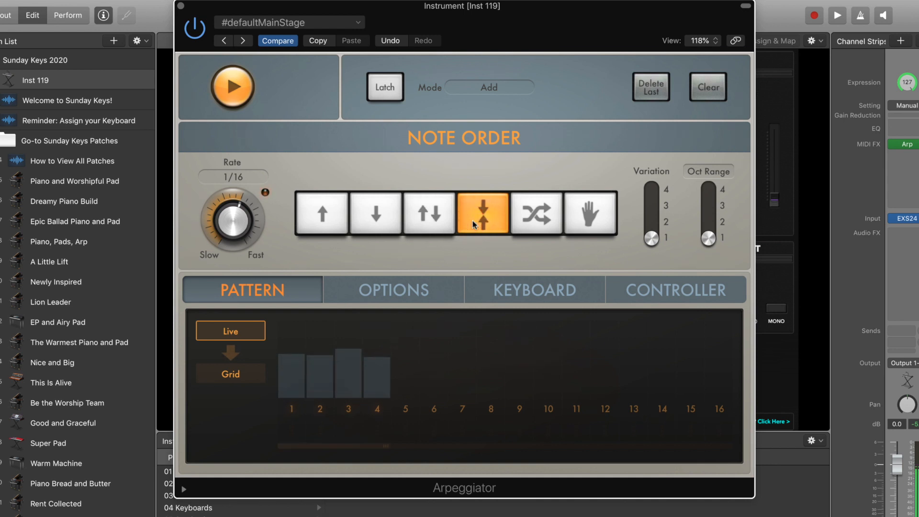
left_click(524, 221)
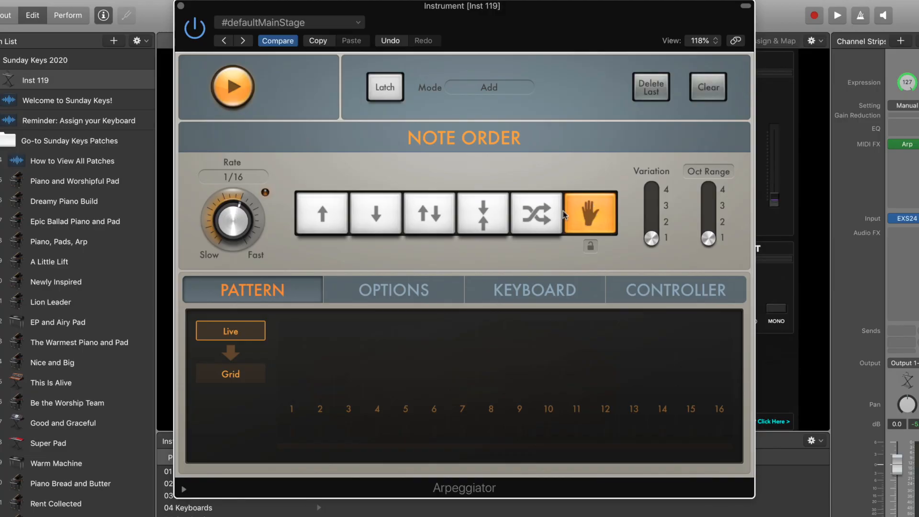
left_click(312, 218)
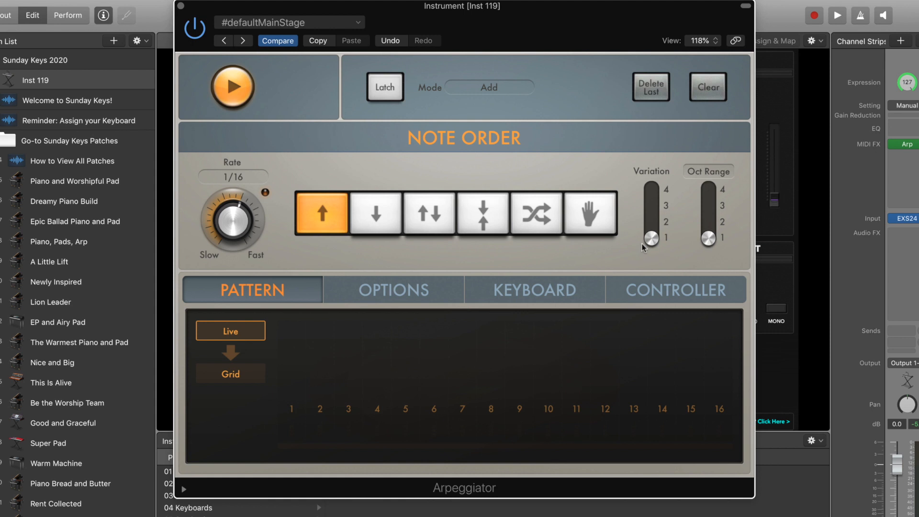
Step: Set the Arpeggiator's note order variation to 3
left_click_drag(650, 242, 652, 205)
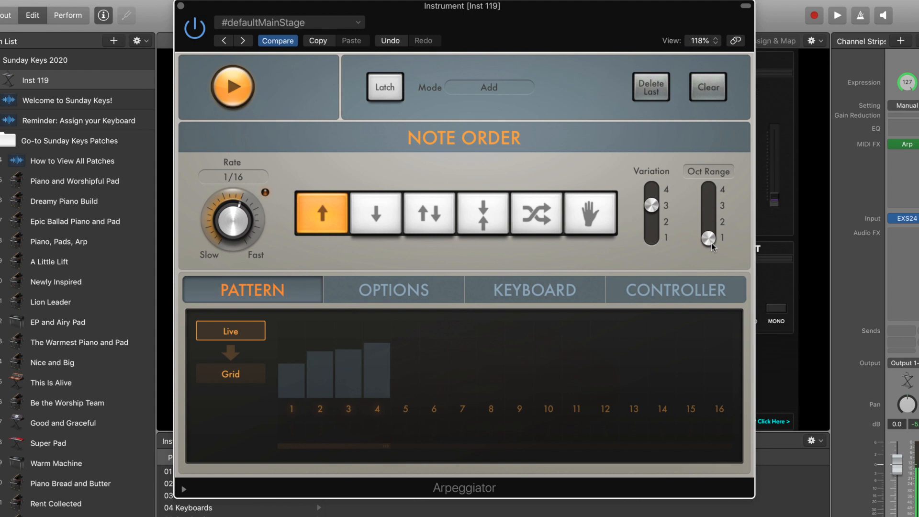
Step: Audition an octave range of 4 on the Arpeggiator and return the range to 1
left_click(712, 243)
left_click_drag(711, 245, 708, 305)
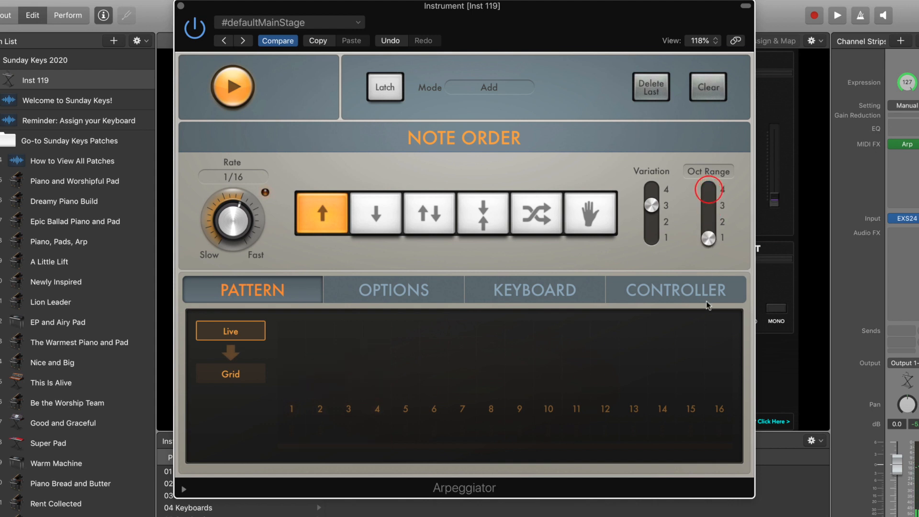
Step: Choose the up/down note order and set the variation to 1
left_click(396, 223)
left_click(433, 224)
left_click_drag(654, 207, 654, 268)
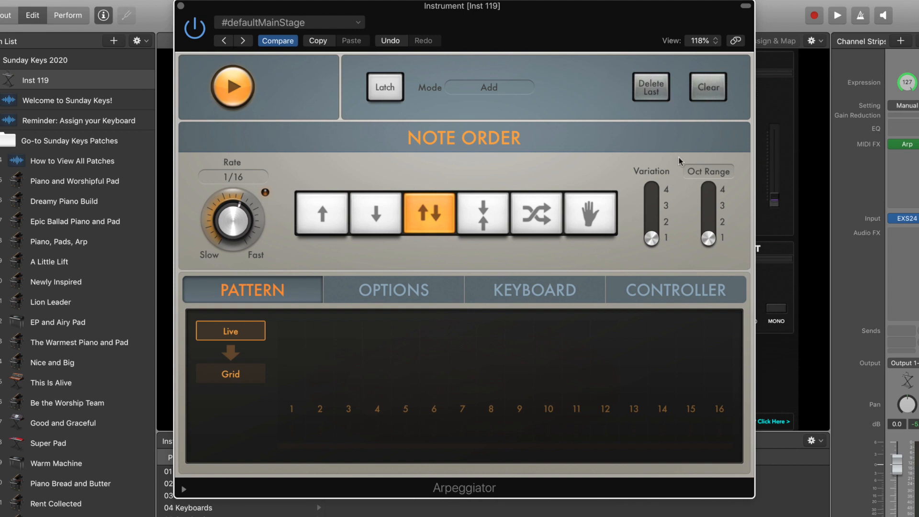
Step: Switch the Arpeggiator pattern to Grid mode and try shortening the pattern length before restoring all 16 steps
left_click(231, 378)
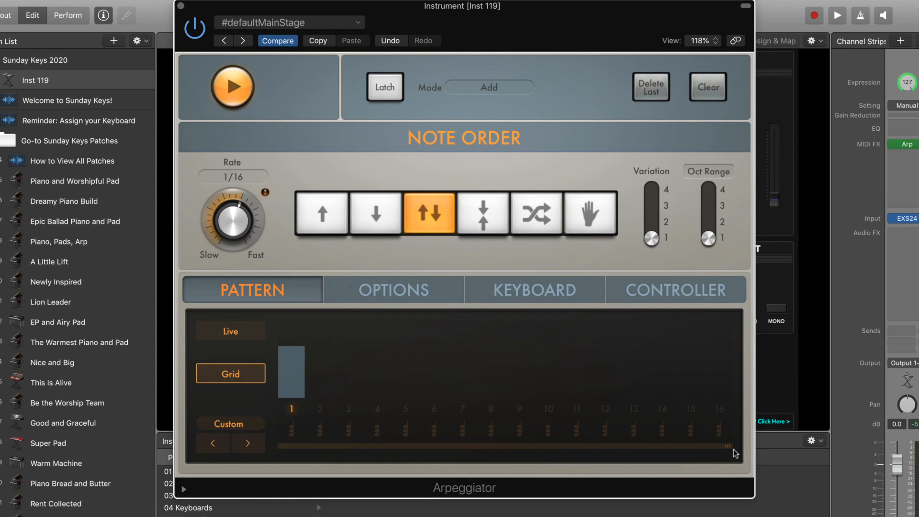
left_click_drag(728, 450, 656, 462)
mouse_move(728, 450)
left_mouse_down()
mouse_move(302, 446)
mouse_move(483, 460)
mouse_move(659, 447)
mouse_move(716, 456)
left_mouse_up()
Step: Turn on steps 3, 5, 8, 11 and 14 in the grid pattern
left_click(348, 408)
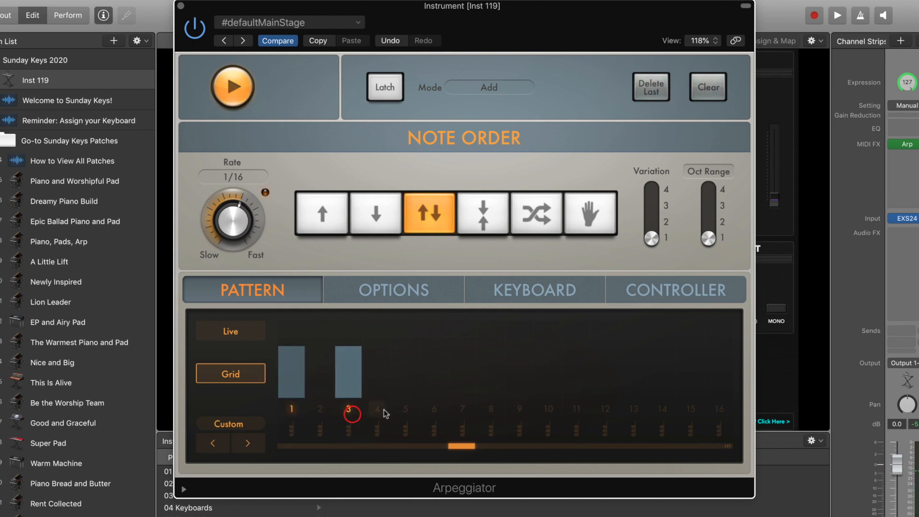
left_click(406, 408)
left_click(491, 408)
left_click(577, 408)
left_click(663, 409)
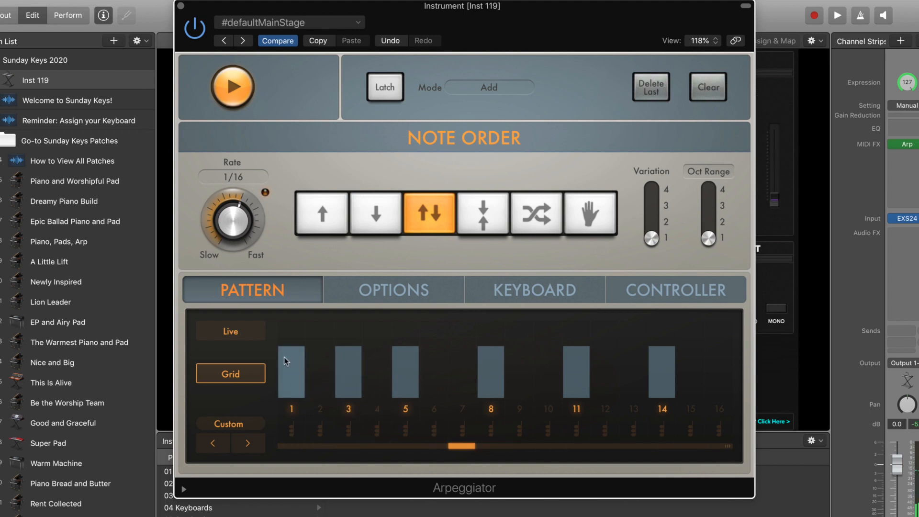
Step: Try a very low velocity on step 1, raise it above the original level, and extend the note across step 2
left_click_drag(283, 357, 278, 401)
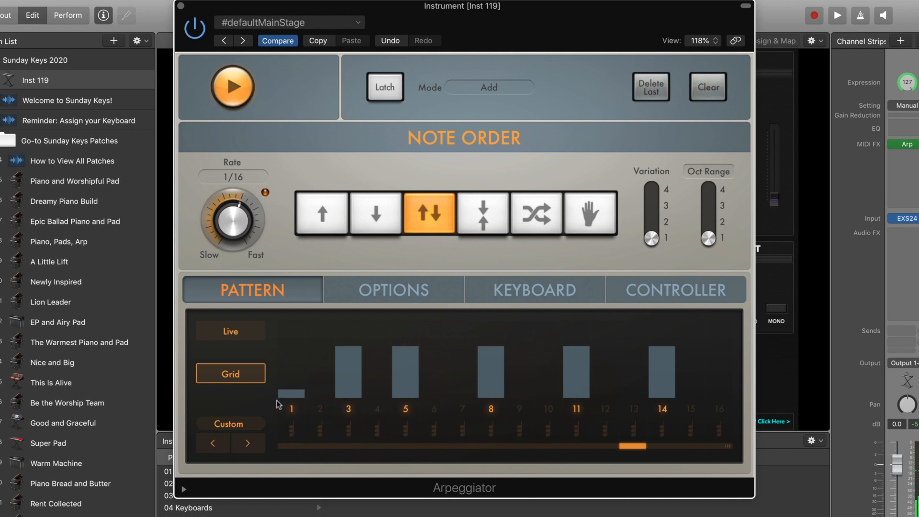
left_click_drag(289, 392, 294, 331)
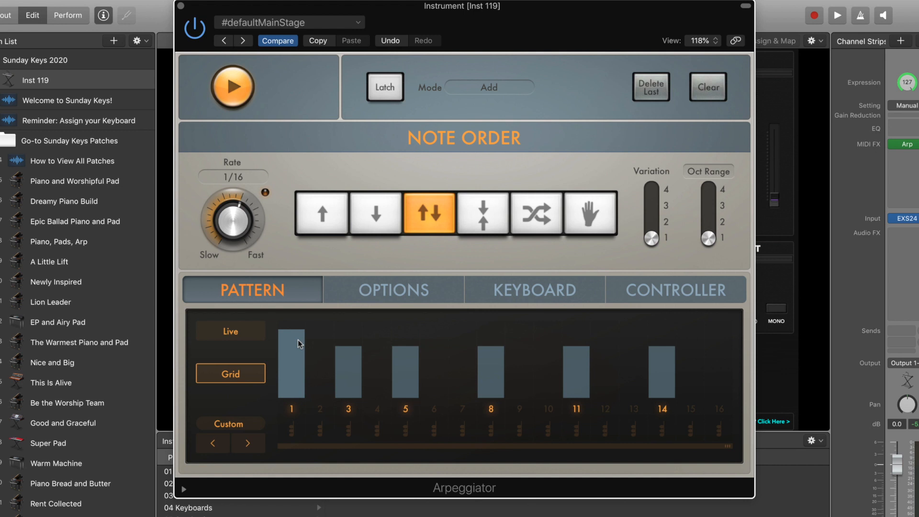
left_click(294, 352)
left_click_drag(294, 353, 331, 346)
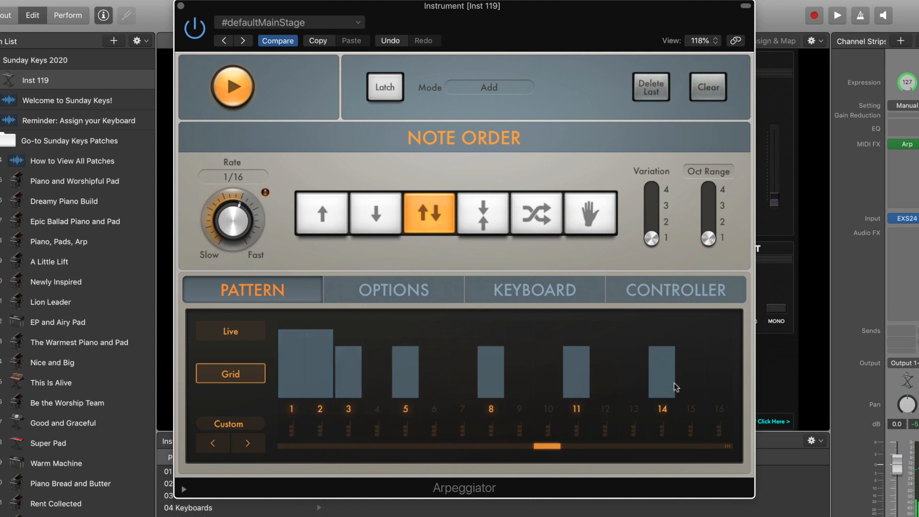
Step: Lengthen the notes on steps 3, 5, 8, 11 and 14 to fill the empty steps after them
left_click_drag(666, 377, 734, 369)
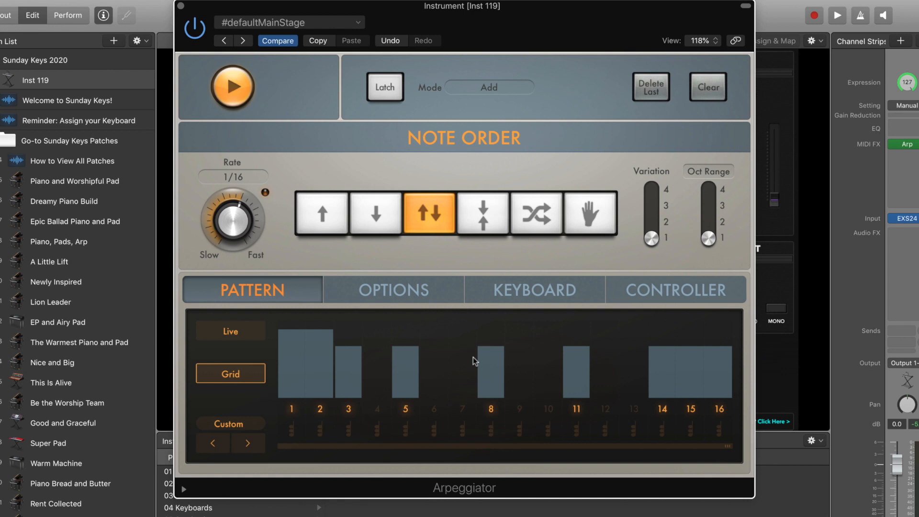
left_click_drag(402, 377, 637, 371)
left_click_drag(348, 366, 387, 368)
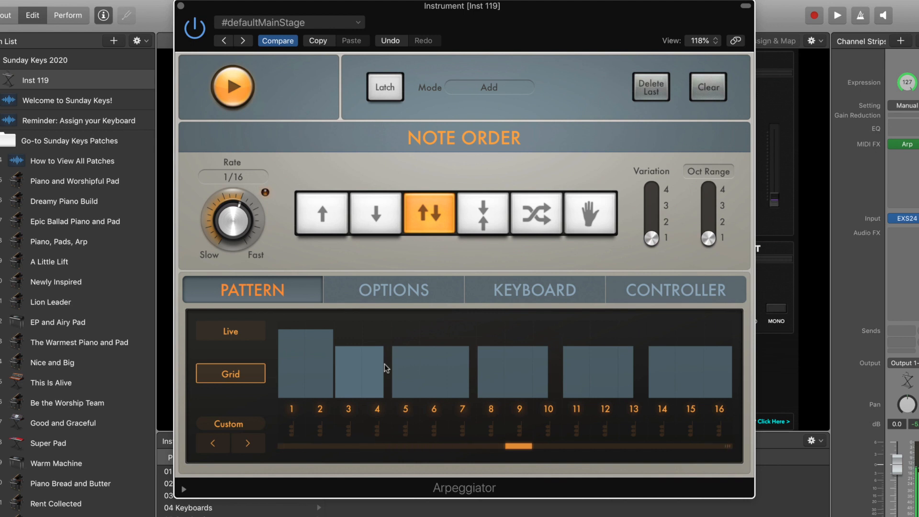
Step: Turn off the notes starting on steps 3, 5, 8, 11 and 14, leaving only the note on steps 1 and 2
left_click(349, 409)
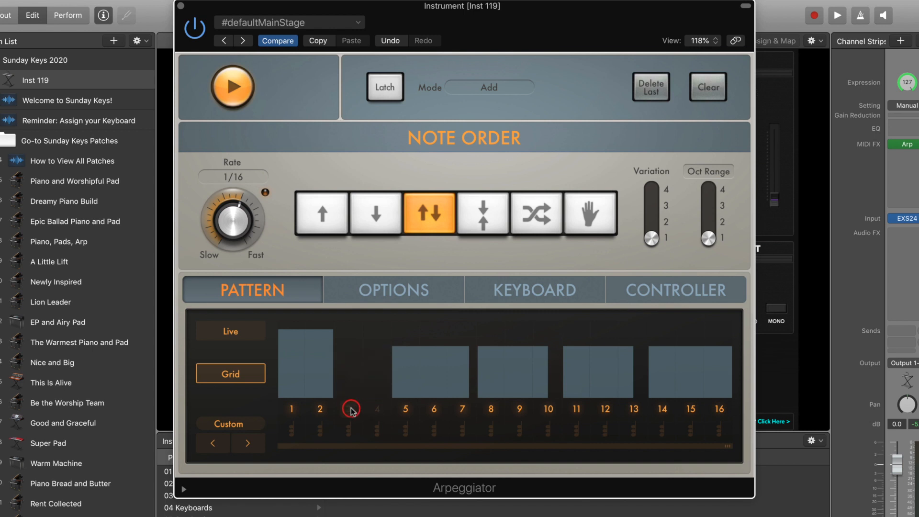
left_click(401, 408)
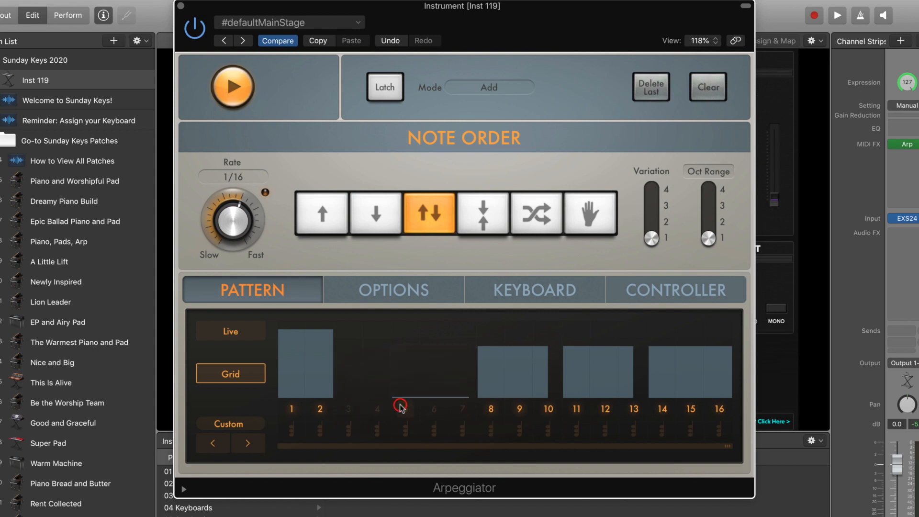
left_click(491, 409)
left_click(584, 415)
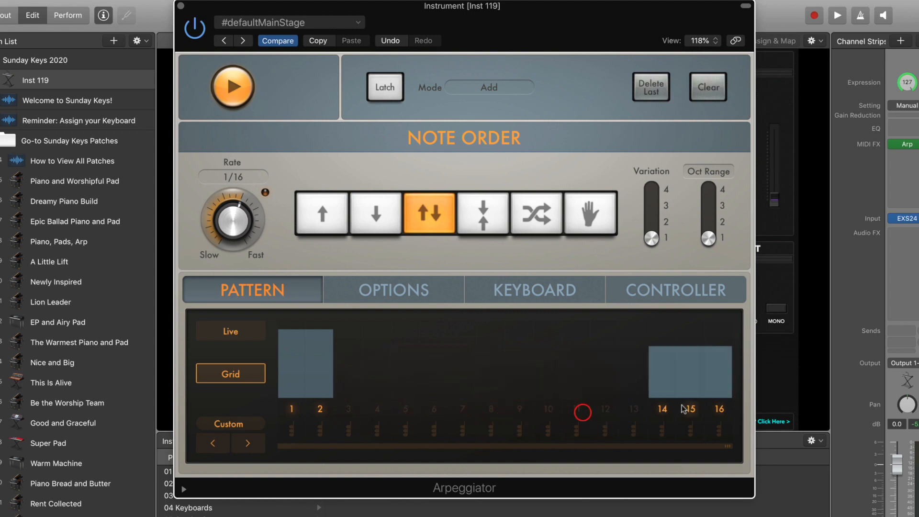
left_click(664, 406)
Step: Shorten the pattern to four steps, with chords on steps 1 and 2, a shortened note on step 3 and a note on step 4
left_click_drag(729, 448, 383, 448)
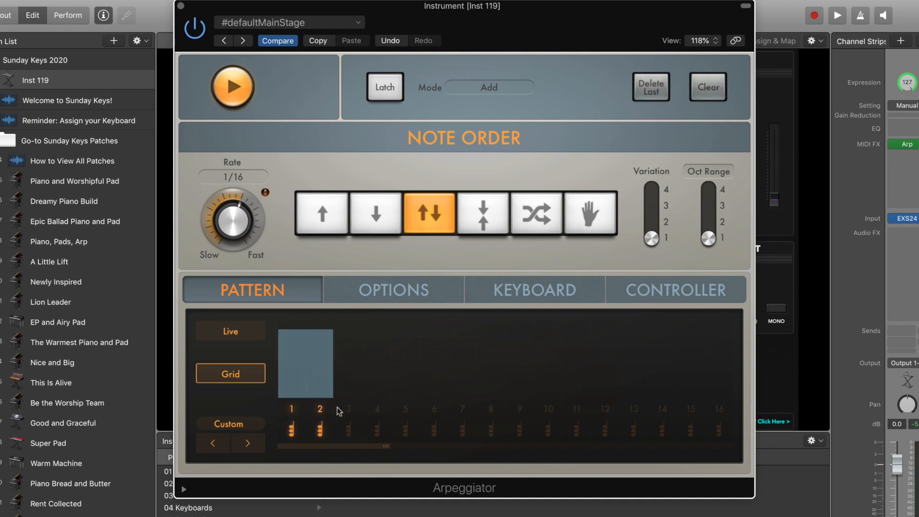
left_click(349, 411)
left_click(376, 411)
left_click(352, 412)
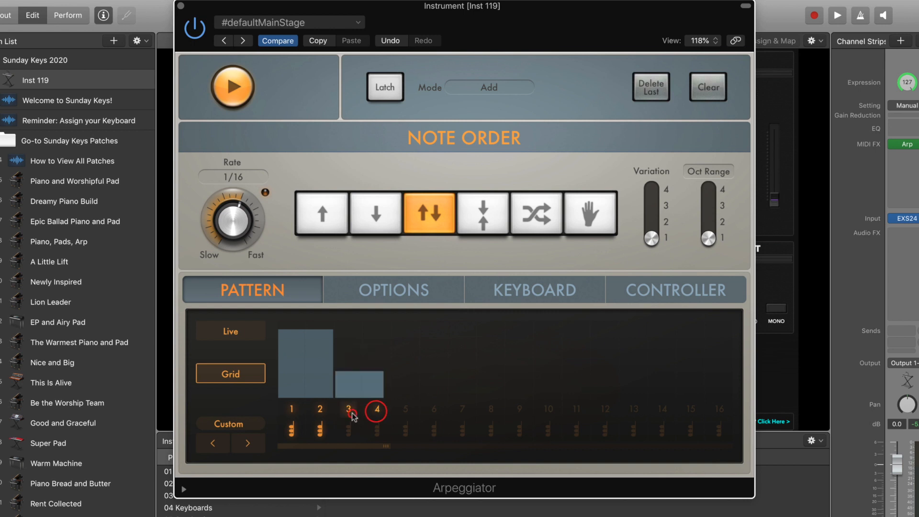
left_click_drag(375, 383, 359, 382)
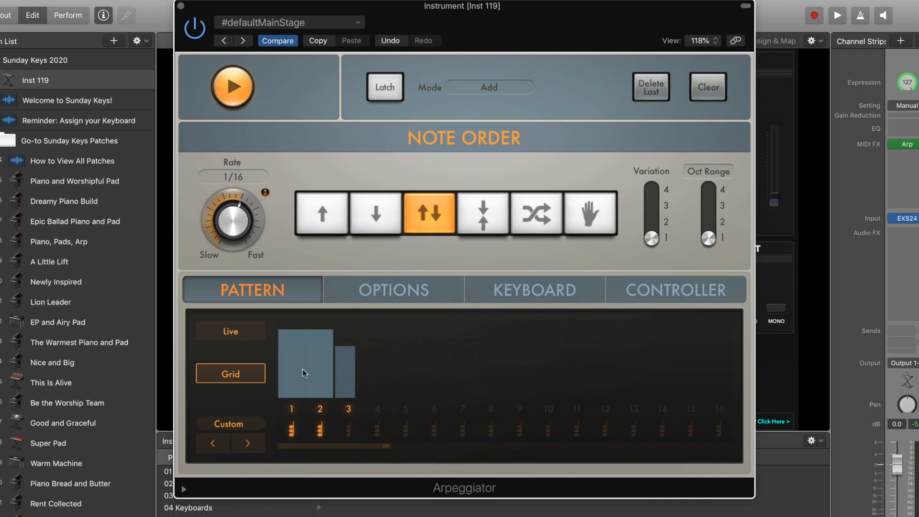
left_click(375, 409)
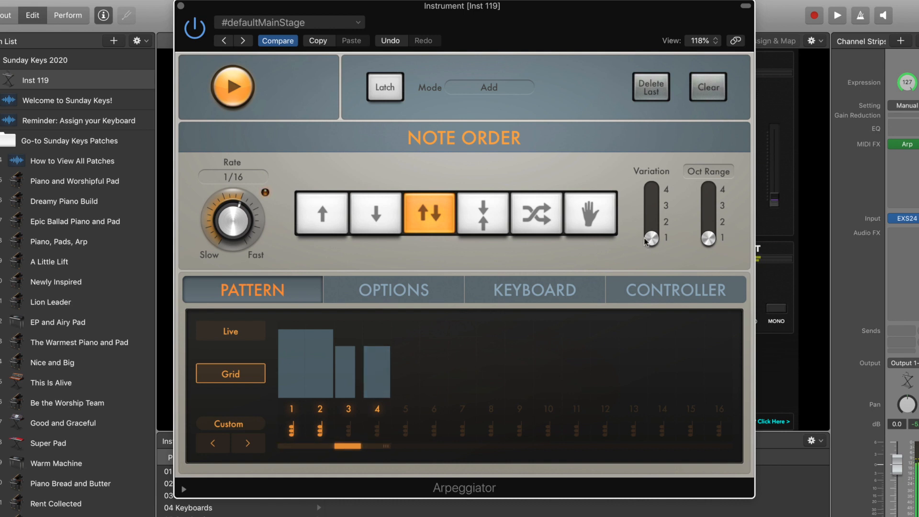
Step: Set the note order variation to 2, and audition a wider octave range before returning it to 1
left_click_drag(656, 236, 663, 224)
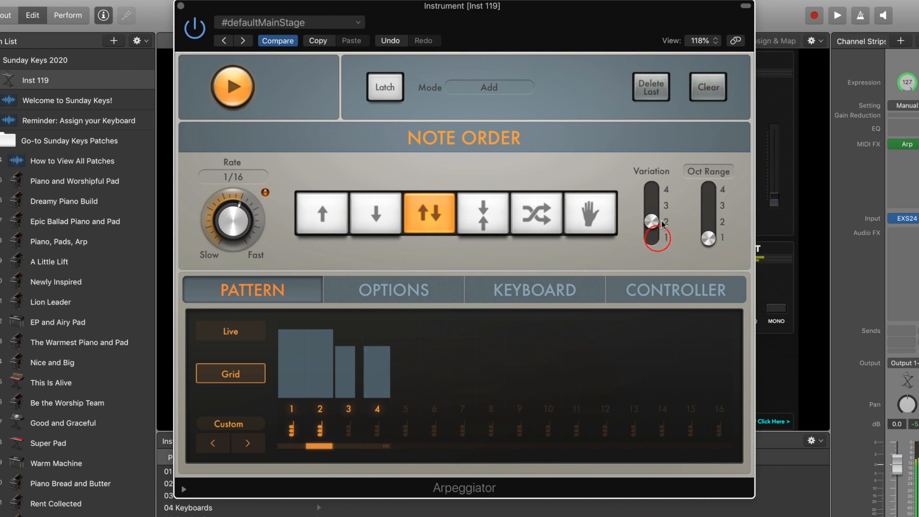
left_click(701, 237)
left_click_drag(700, 236, 709, 206)
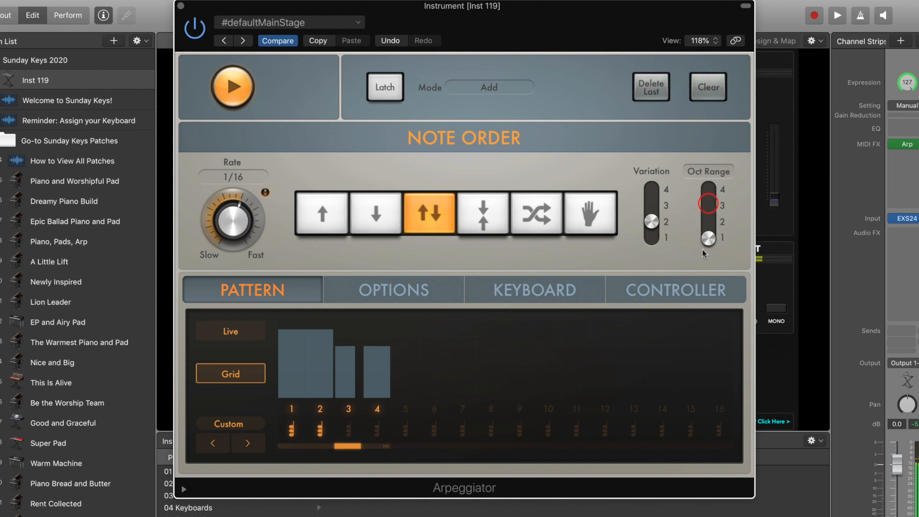
left_click_drag(709, 206, 708, 238)
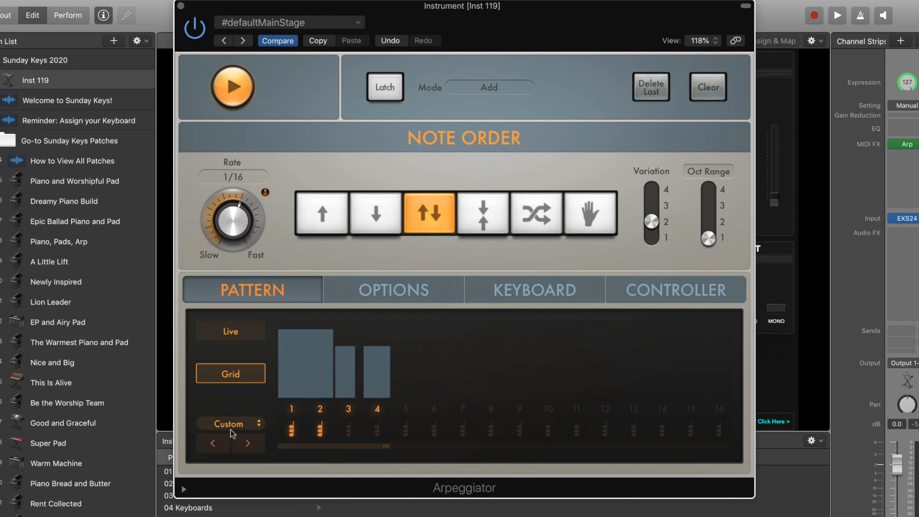
Step: Load the factory grid pattern Chordal Jam 05 and look through its steps
left_click(244, 426)
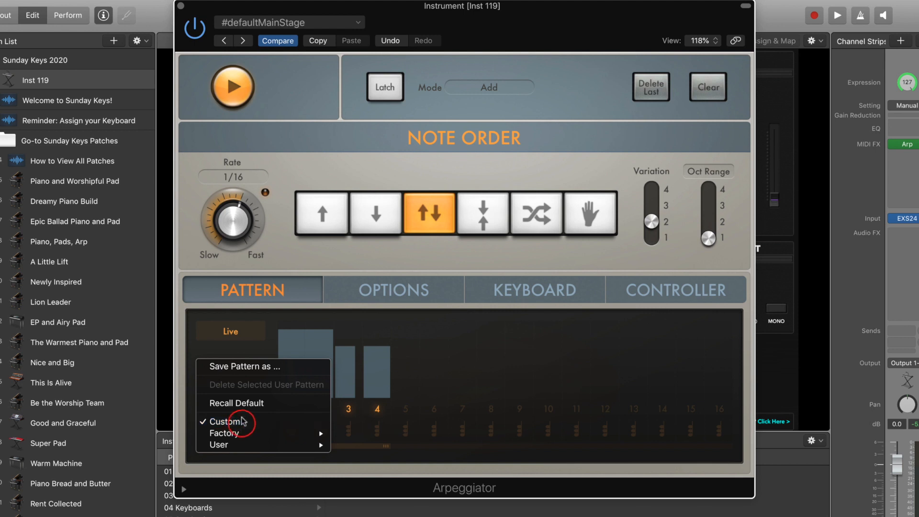
left_click(266, 348)
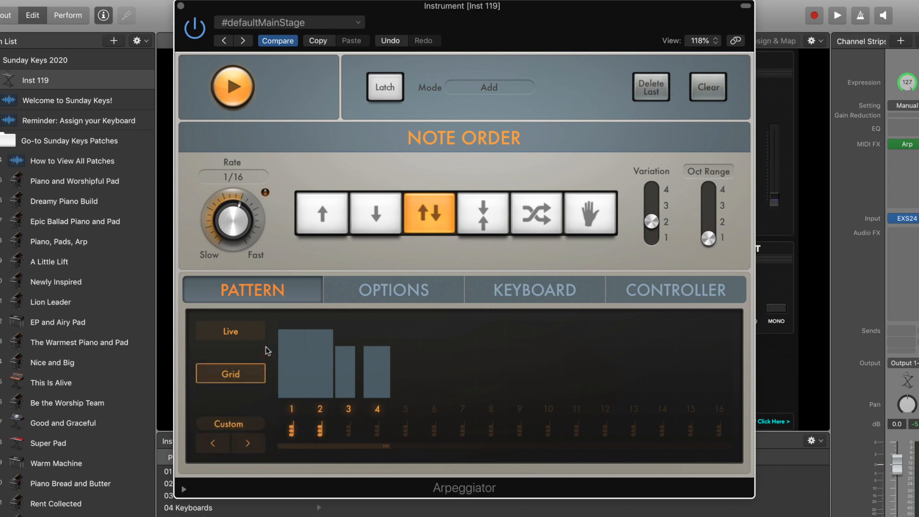
left_click(242, 426)
mouse_move(241, 433)
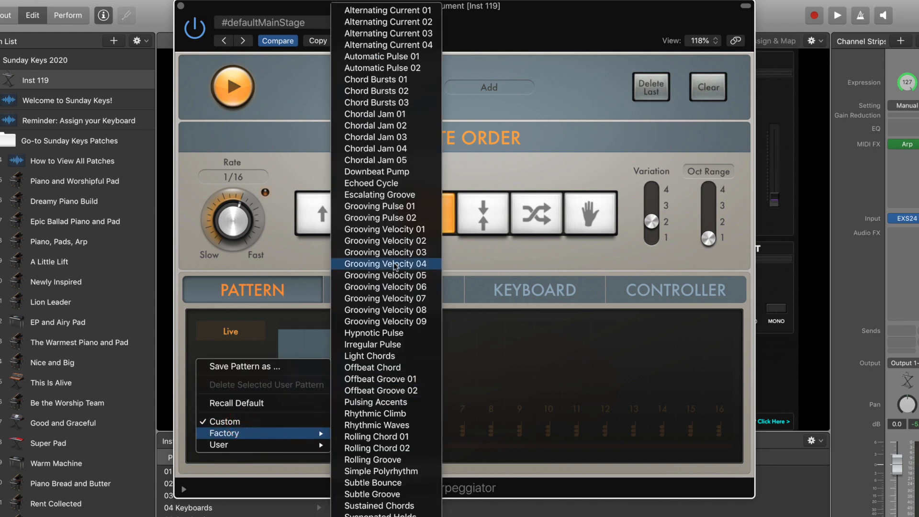
left_click(376, 161)
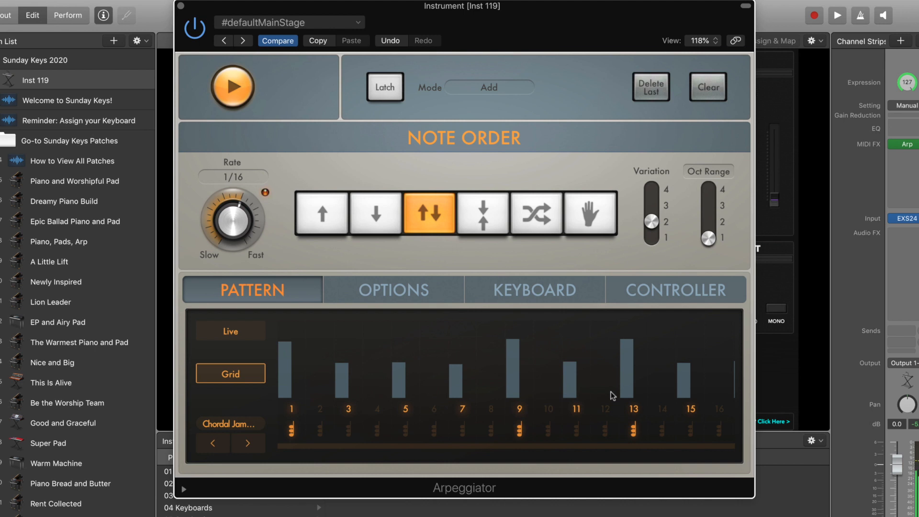
scroll(648, 390, "right", 8)
scroll(649, 393, "left", 8)
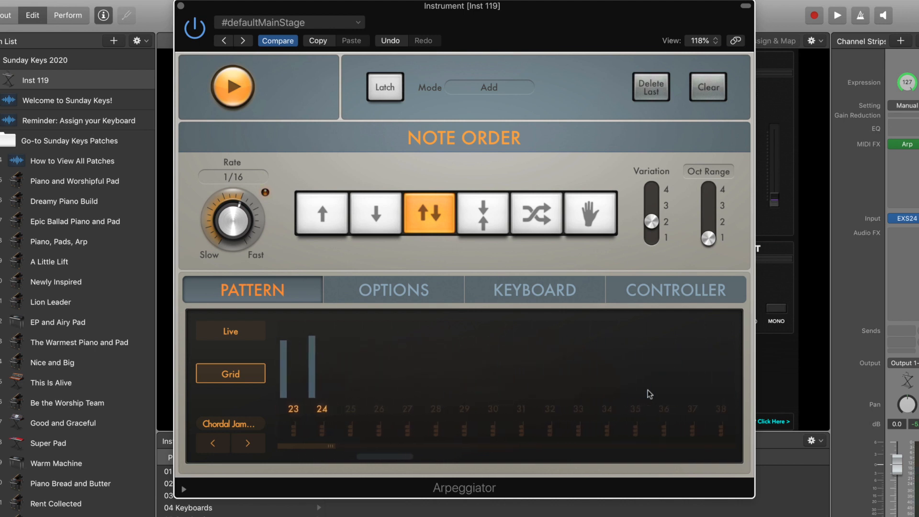
Step: Browse the factory pattern list again and return to the Custom pattern
left_click(229, 424)
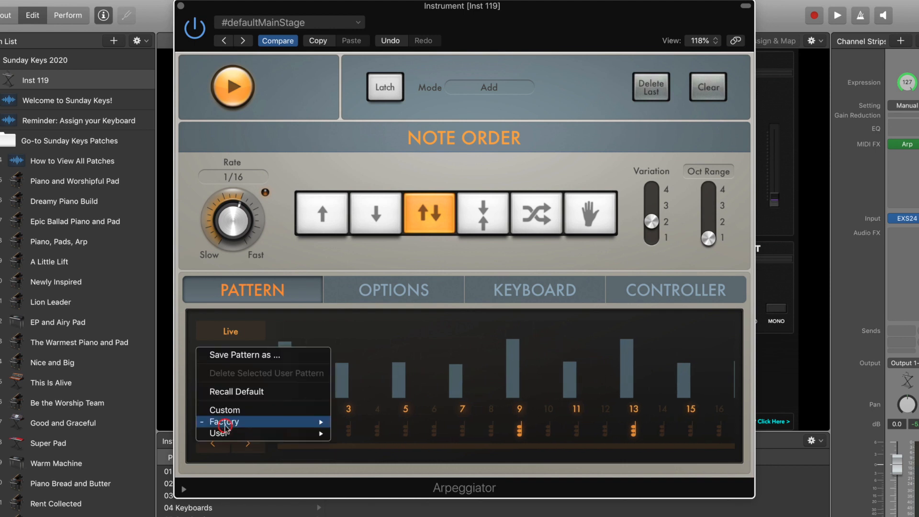
left_click(225, 422)
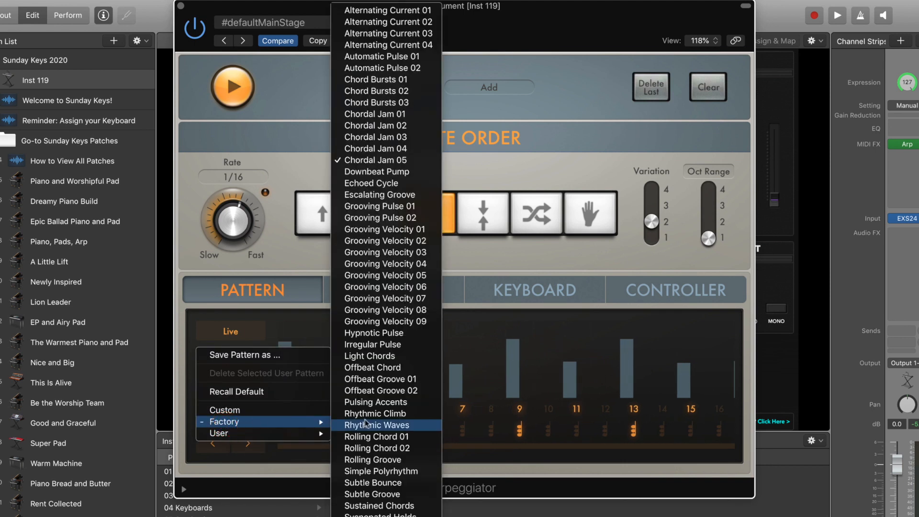
left_click(250, 411)
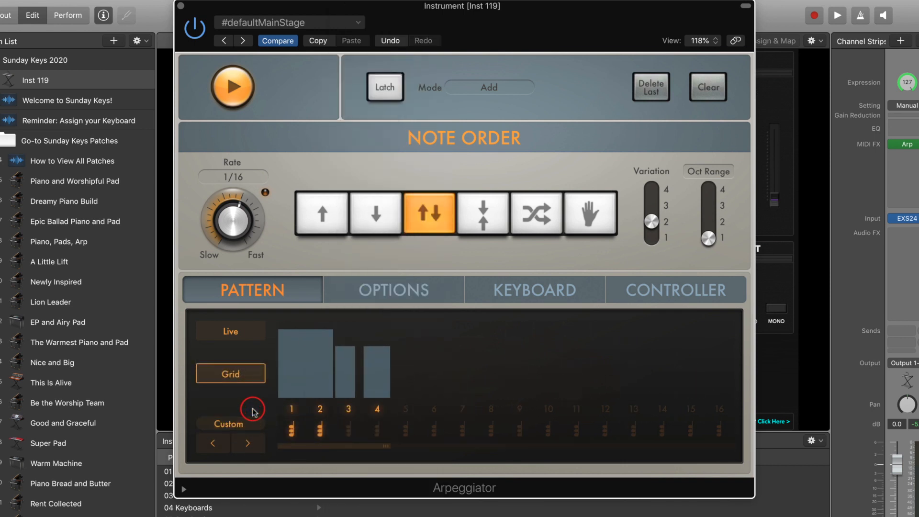
Step: Set the Arpeggiator's note length to 88 % and its note length randomization to 22 %
left_click(366, 293)
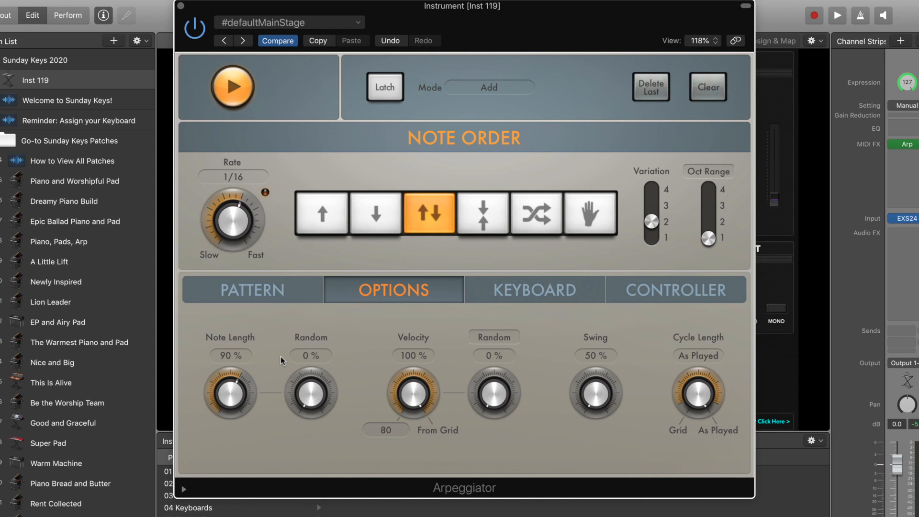
mouse_move(229, 386)
left_mouse_down()
mouse_move(229, 418)
mouse_move(237, 396)
left_mouse_up()
left_click_drag(304, 401, 315, 372)
left_click(312, 392)
left_click_drag(312, 393, 313, 390)
Step: Try a lower velocity setting, check the grid pattern, and return the velocity to 100 %
left_click(417, 381)
left_click_drag(417, 380, 392, 488)
left_click(263, 291)
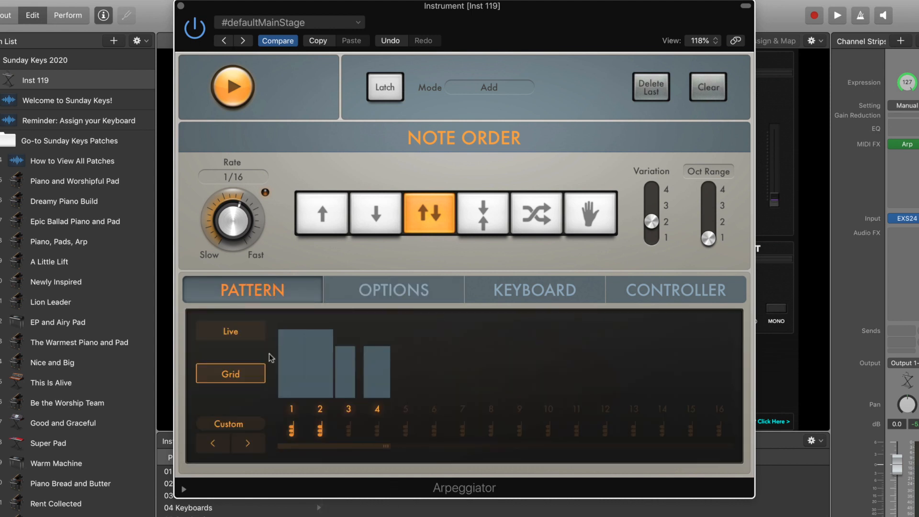
left_click(394, 290)
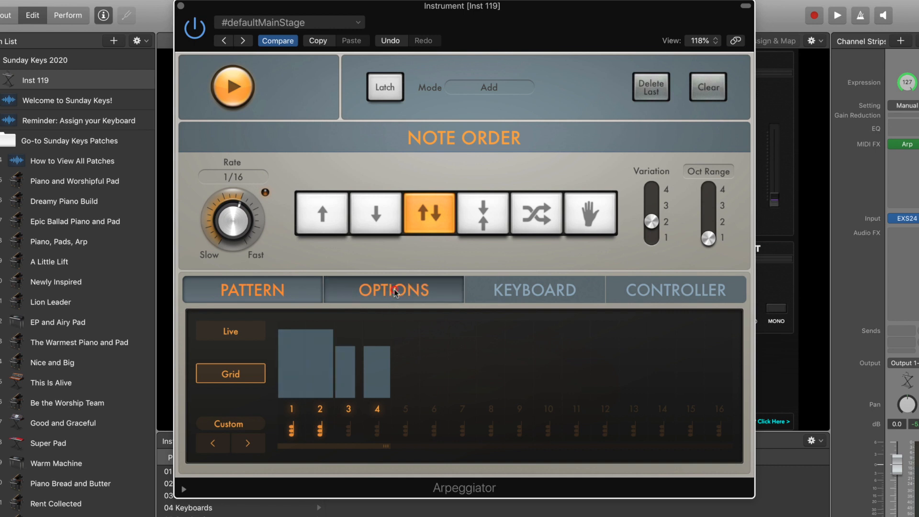
left_click_drag(408, 384, 458, 198)
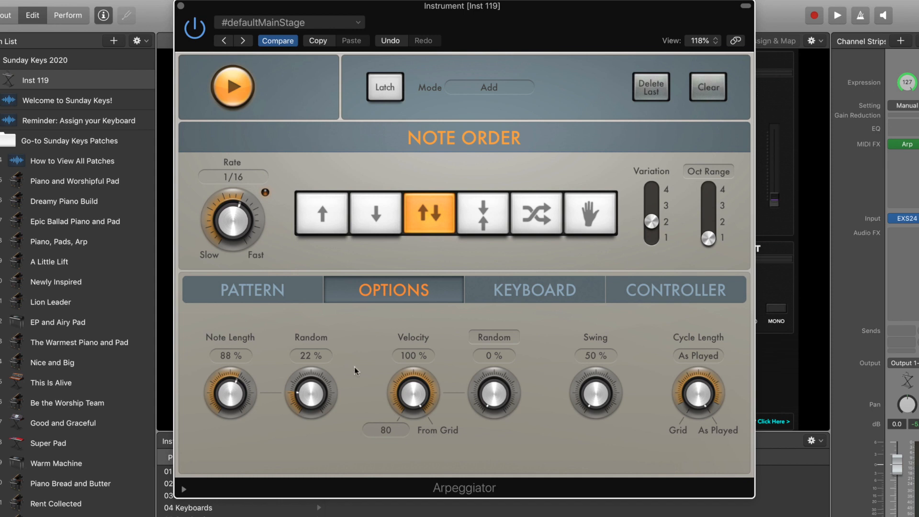
Step: Set the velocity randomization to 23 %, and try a swing of 79 % before lowering it
left_click_drag(493, 391, 488, 364)
left_click_drag(591, 399, 588, 323)
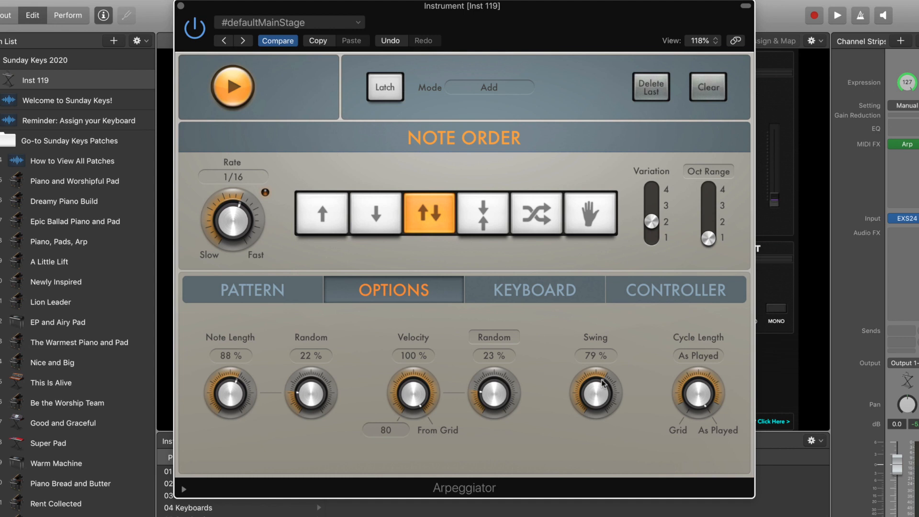
left_click_drag(595, 382, 595, 402)
Step: Try linking the Arpeggiator keyboard's input snap to the rate, and return the input snap to none
left_click(534, 286)
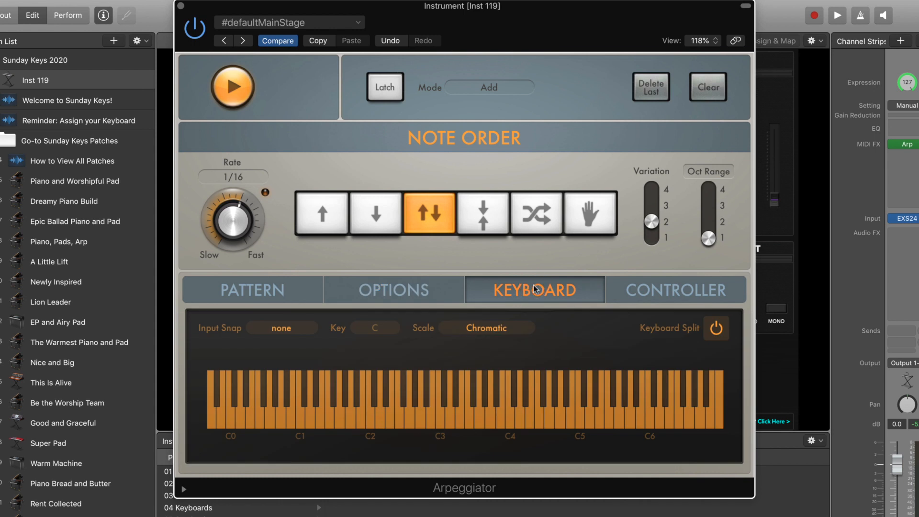
left_click(289, 330)
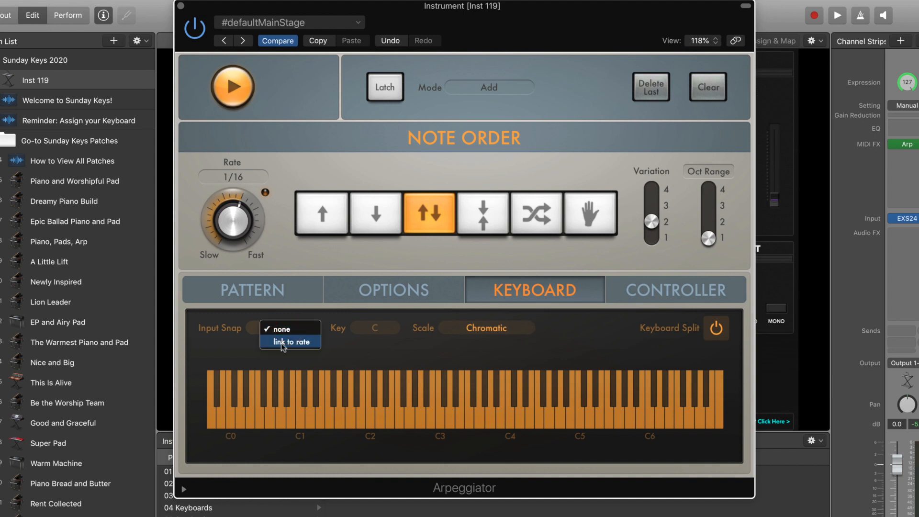
left_click(282, 343)
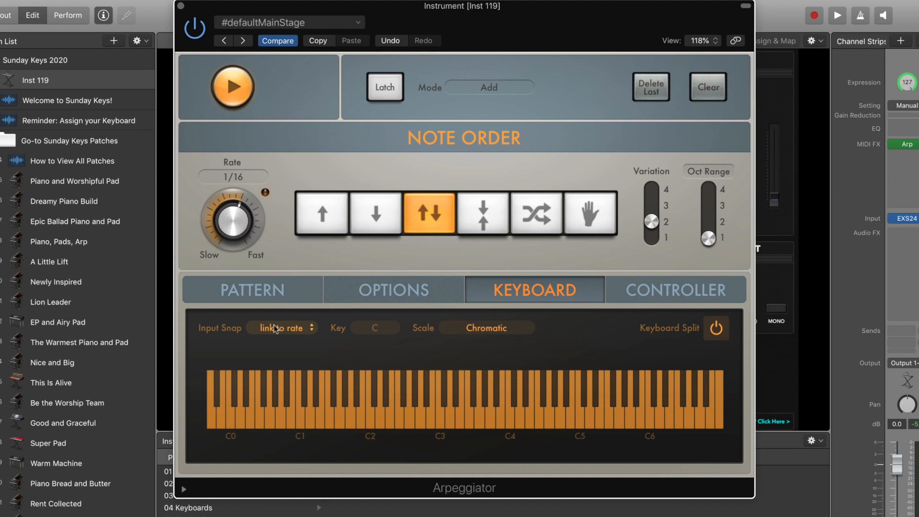
left_click(286, 326)
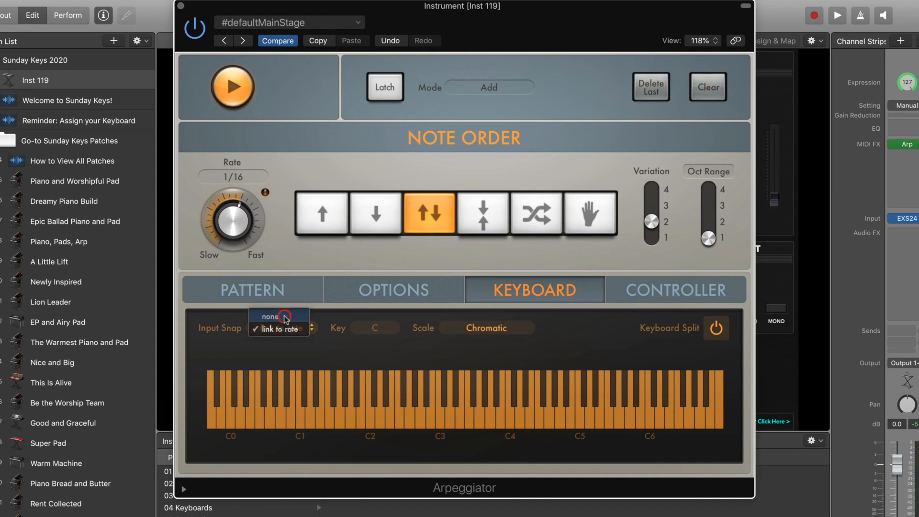
left_click(285, 318)
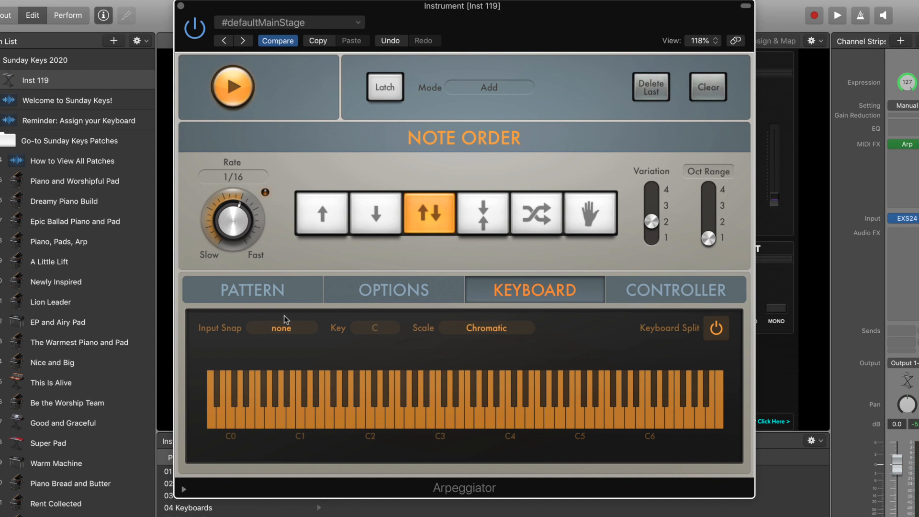
Step: Examine the Arpeggiator's MIDI controller assignments and the available controller choices, and return to the grid pattern
left_click(646, 287)
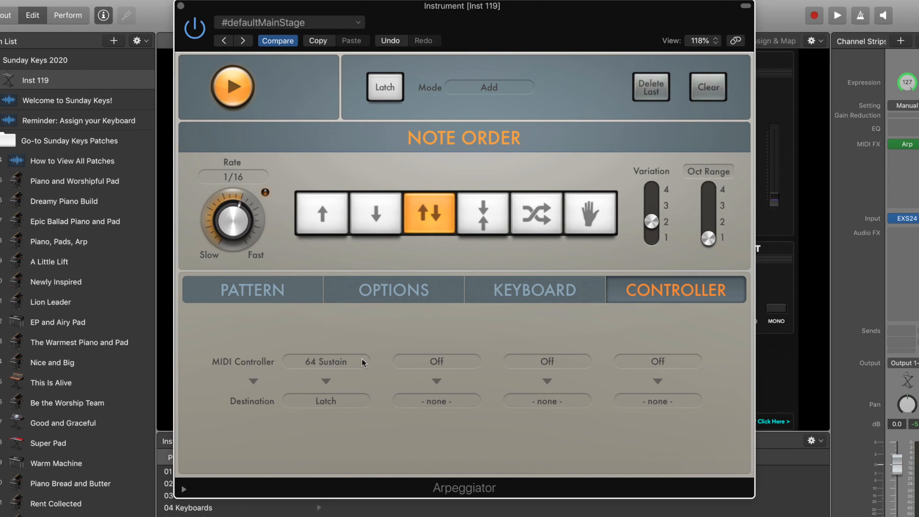
left_click(437, 361)
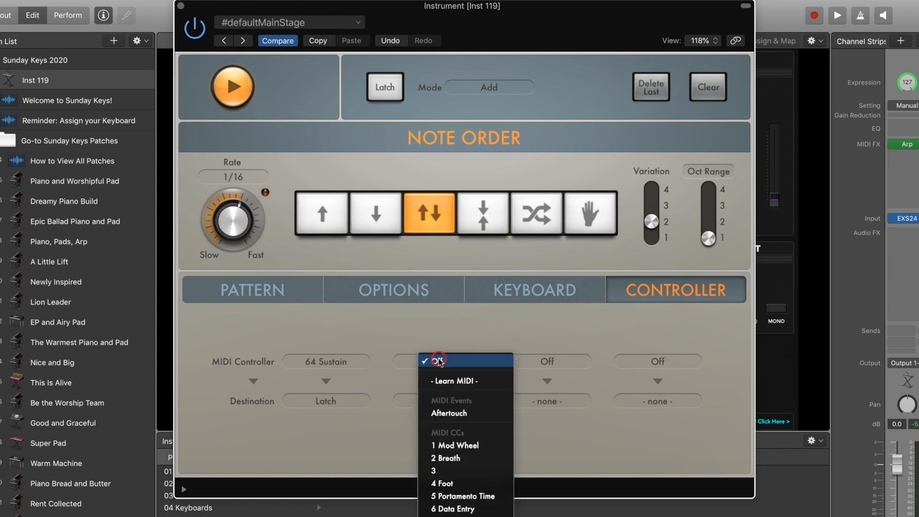
left_click(413, 325)
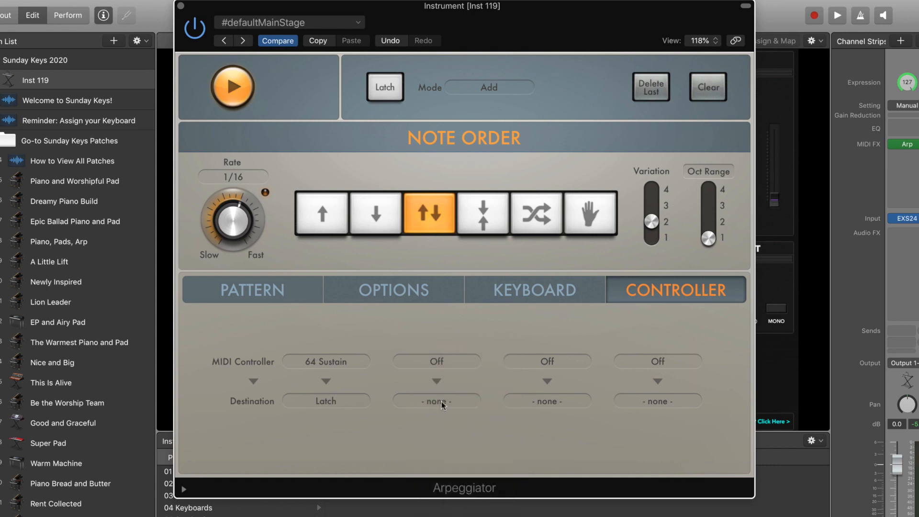
left_click(312, 360)
left_click(311, 361)
left_click(243, 293)
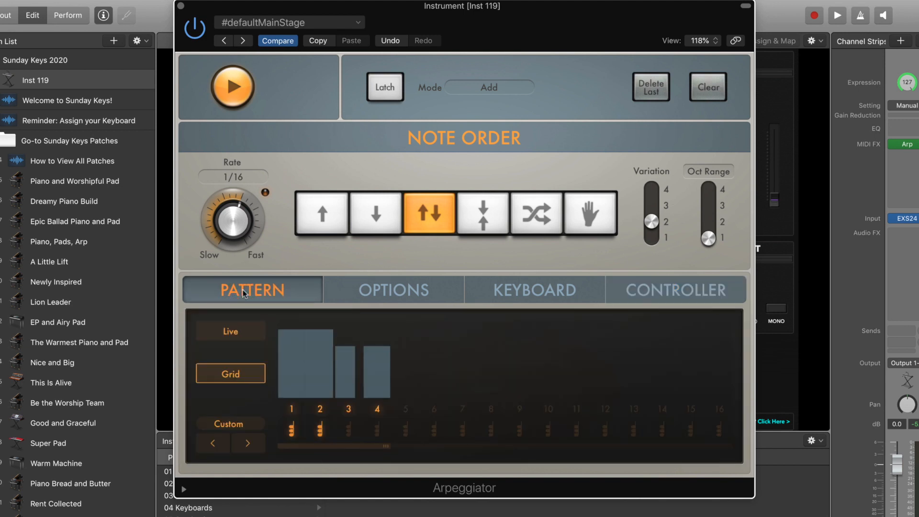
Step: Try the Transpose latch mode in the Arpeggiator, and set the mode back to Add
left_click(513, 88)
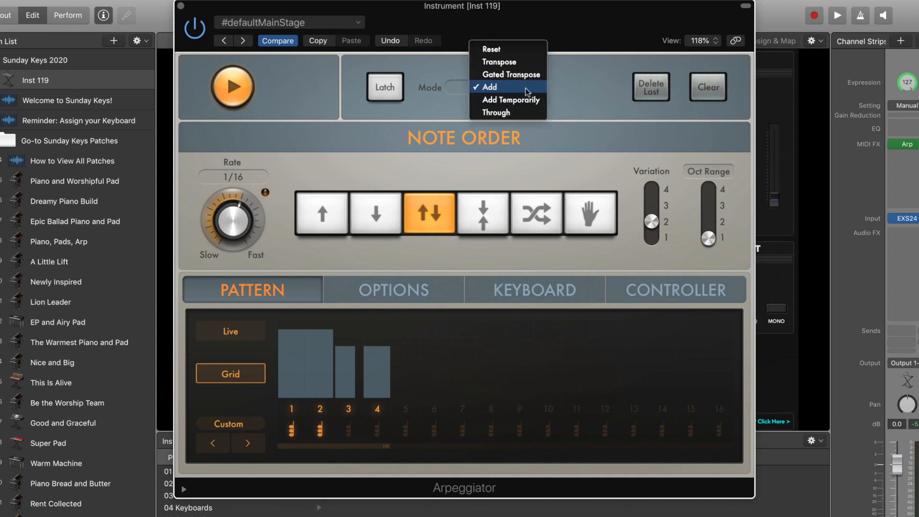
left_click(527, 62)
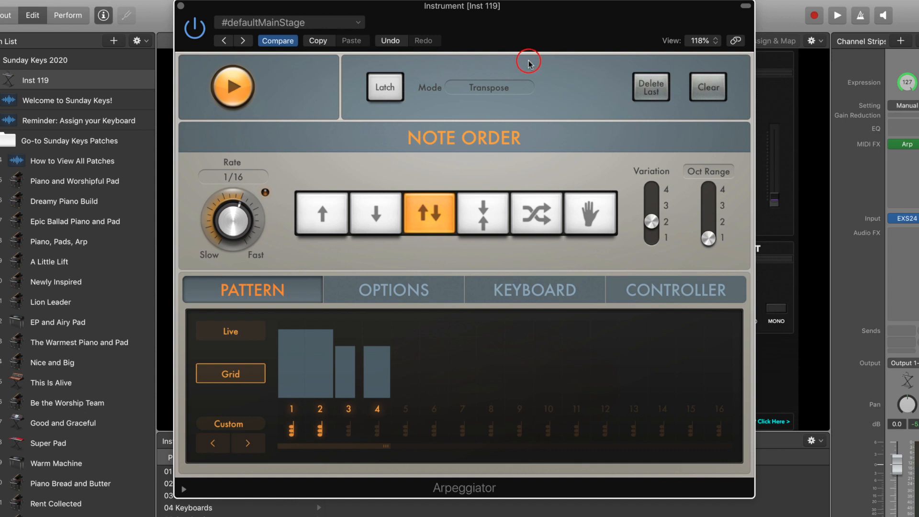
left_click(509, 85)
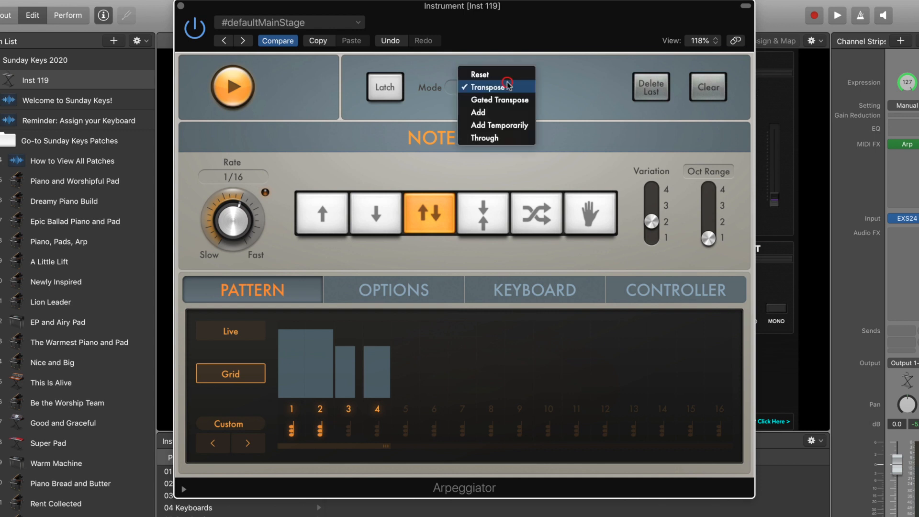
left_click(500, 115)
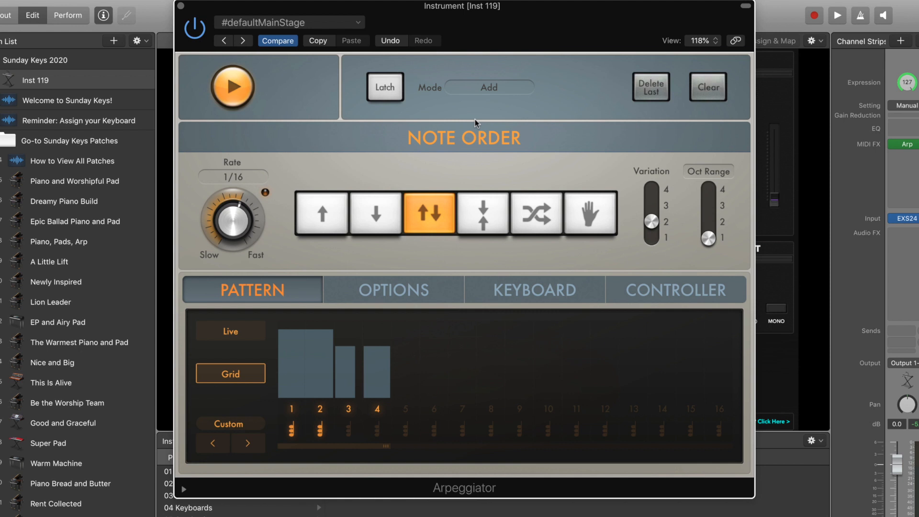
Step: Try the Reset latch mode for newly played notes, and return the mode to Add
left_click(488, 87)
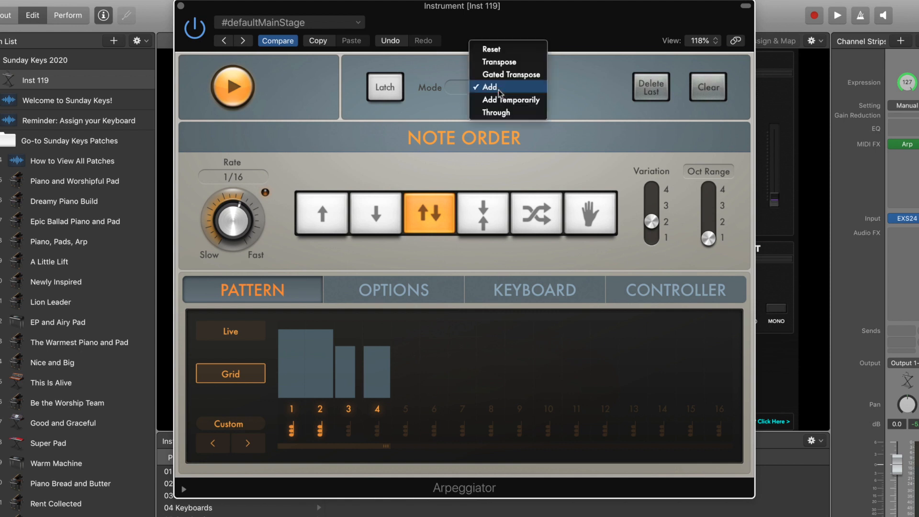
left_click(498, 45)
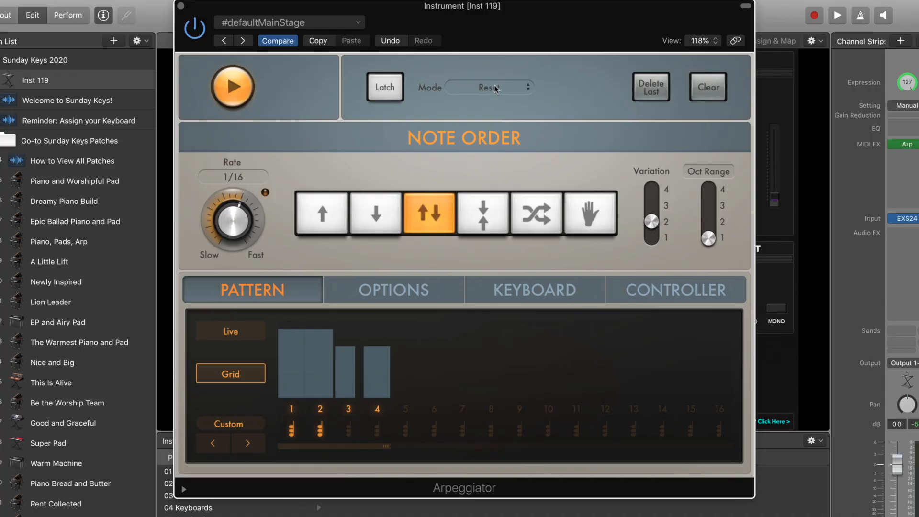
left_click(495, 89)
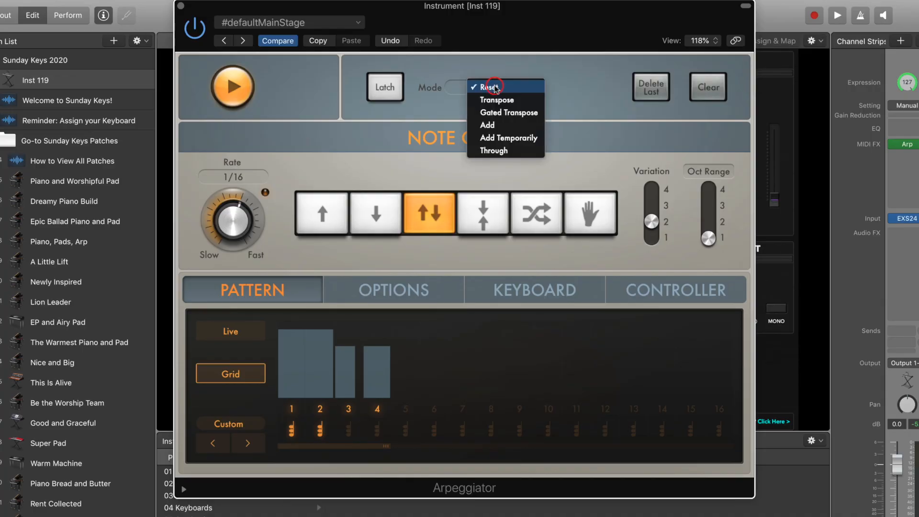
left_click(496, 125)
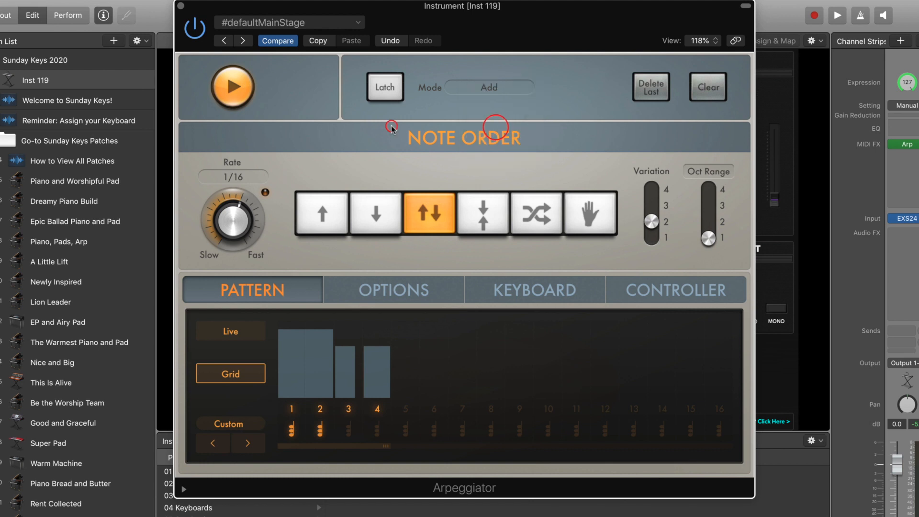